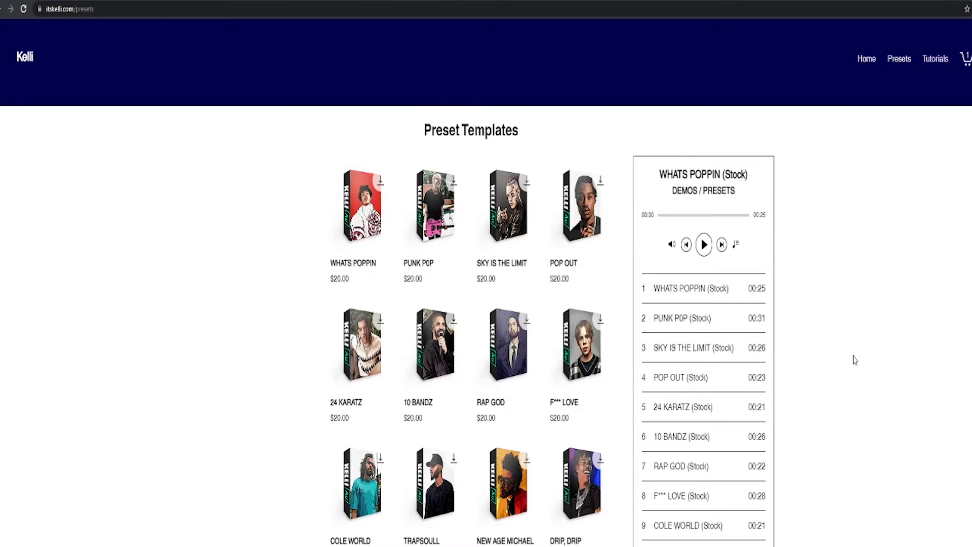
# - Scroll the itskelli.com presets page down to the Preset Templates grid
pyautogui.scroll(-1, 854, 360)
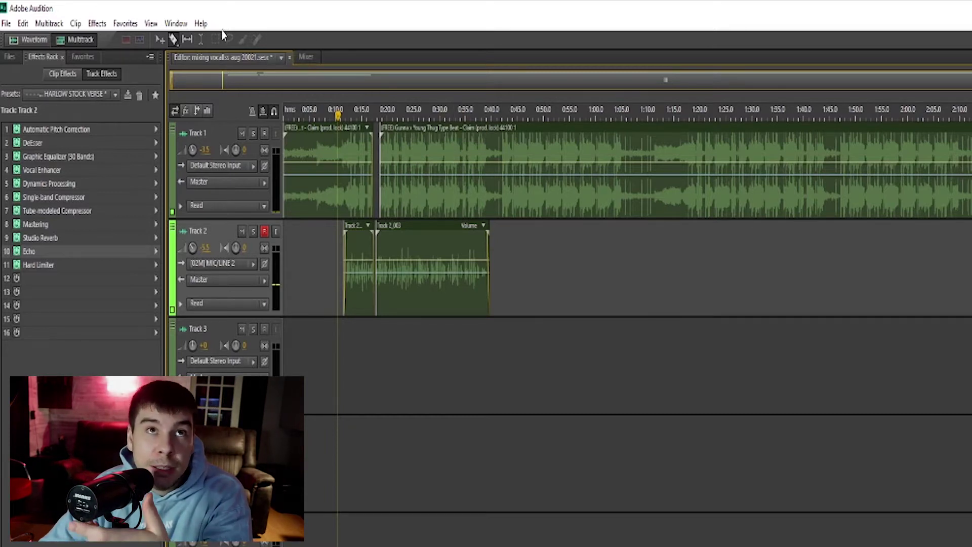
# - Switch to the Mixer and open Track 2's Track EQ window from its EQ graph
pyautogui.click(306, 57)
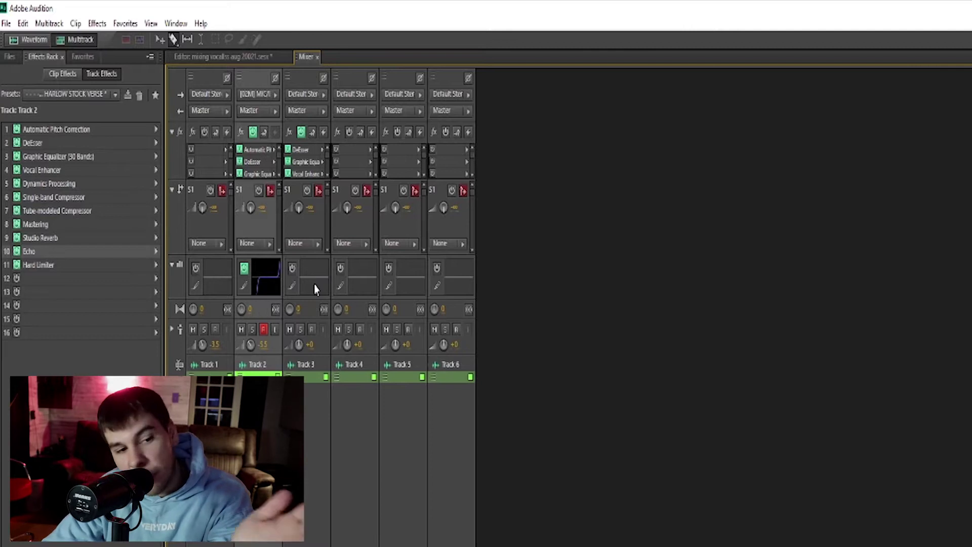
pyautogui.click(244, 285)
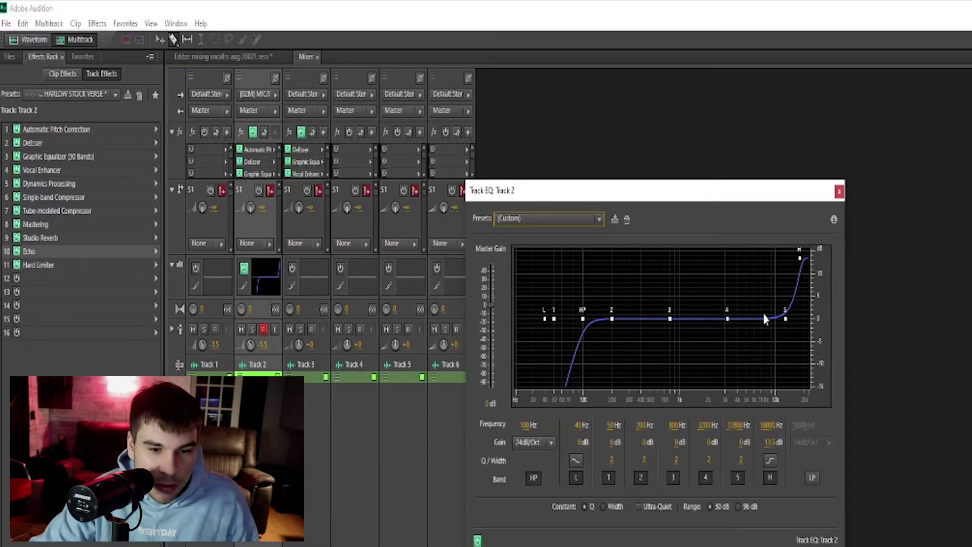
# - Test a band 4 boost near 3.2 kHz, reset its gain to 0 dB, and close the EQ
pyautogui.moveTo(727, 319); pyautogui.dragTo(728, 313)
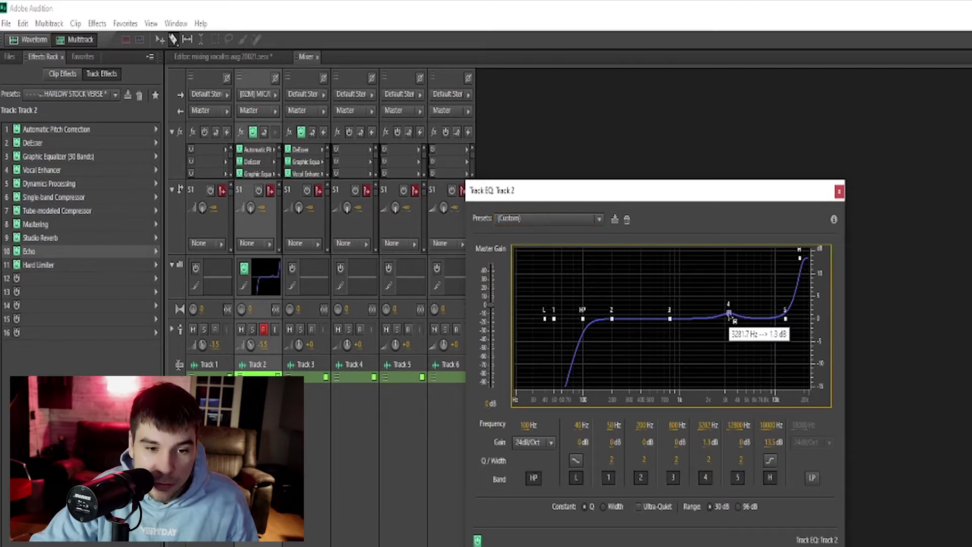
pyautogui.click(708, 442)
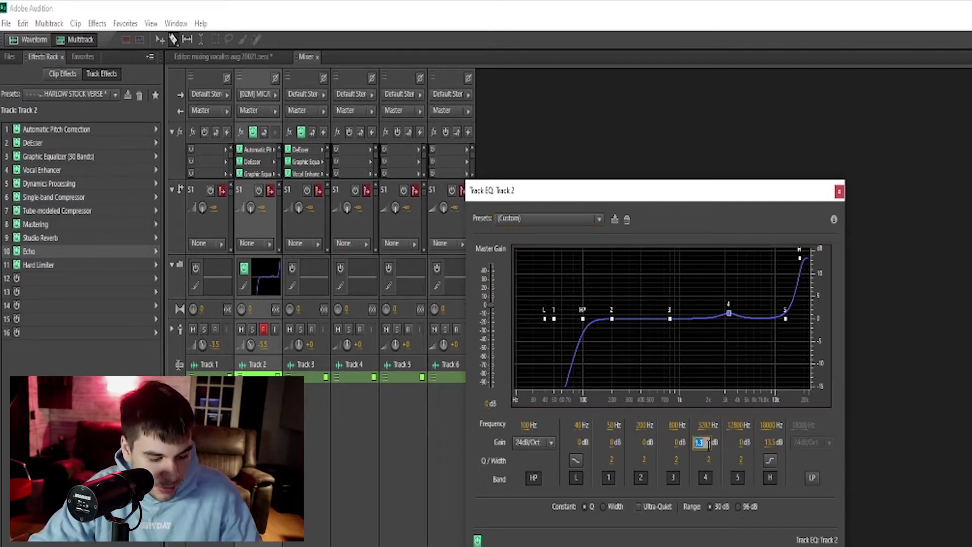
pyautogui.write('0')
pyautogui.press('Return')
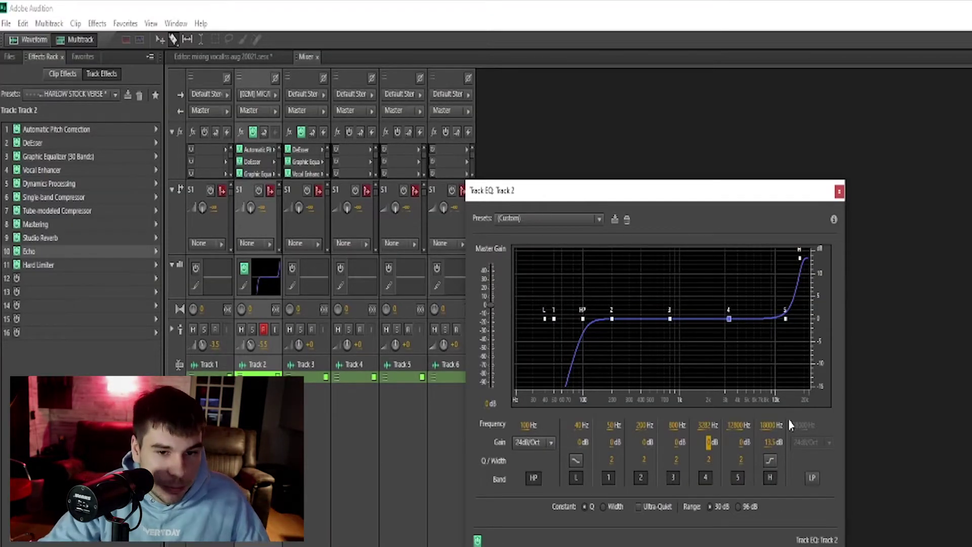
pyautogui.click(839, 190)
# - Reopen Track 2's EQ from the Mixer, nudge band 4, and set its gain back to 0
pyautogui.click(248, 57)
pyautogui.click(306, 57)
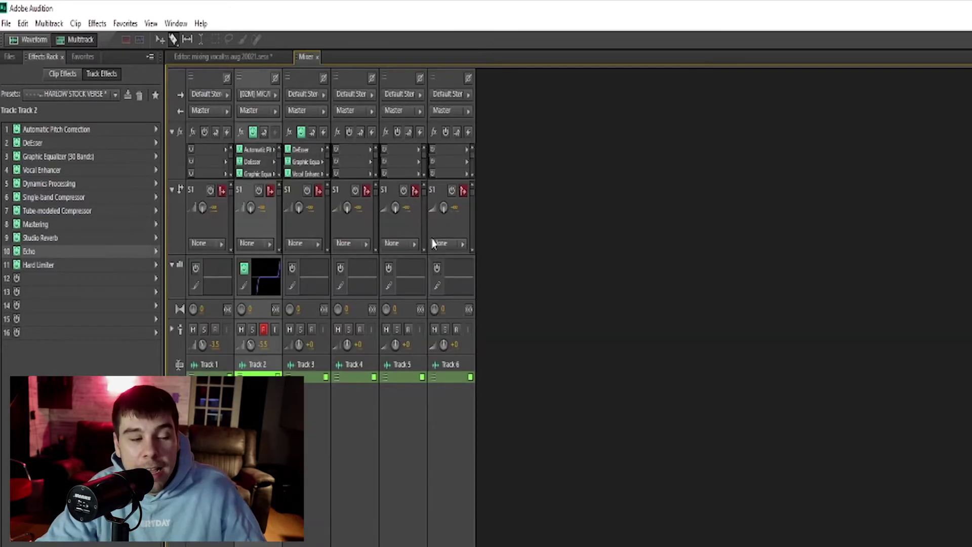
pyautogui.click(242, 287)
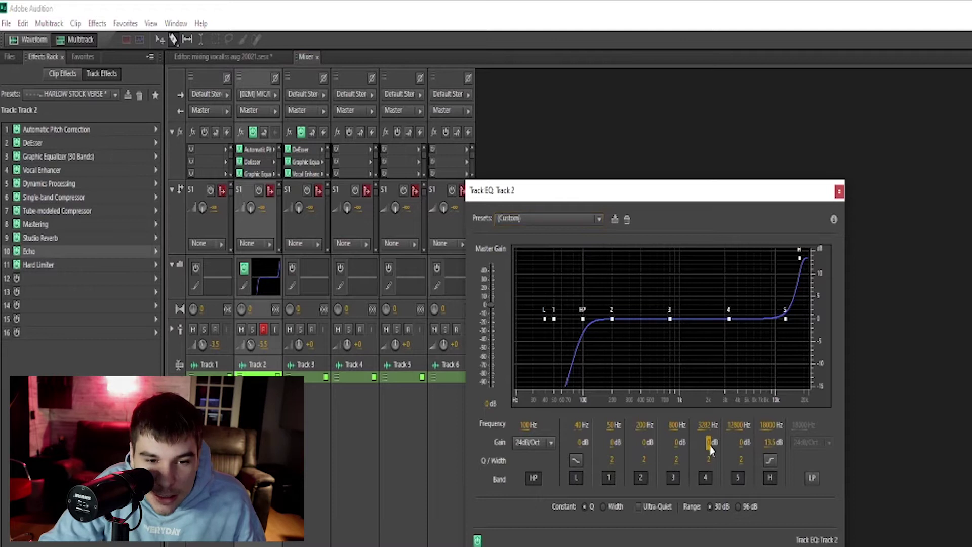
pyautogui.moveTo(711, 444)
pyautogui.mouseDown()
pyautogui.moveTo(692, 447)
pyautogui.moveTo(707, 446)
pyautogui.mouseUp()
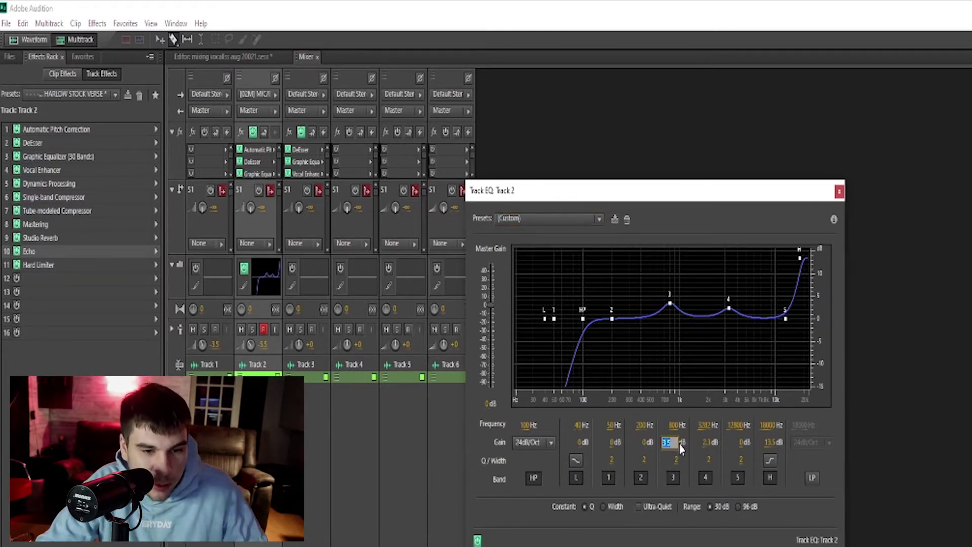
pyautogui.click(708, 442)
pyautogui.write('0')
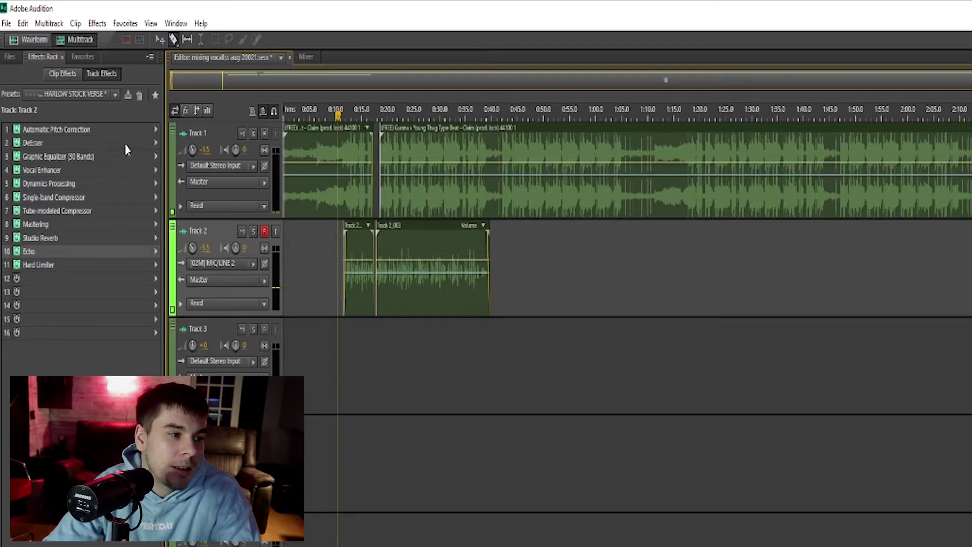
# - Open Automatic Pitch Correction from Track 2's Effects Rack
pyautogui.doubleClick(89, 133)
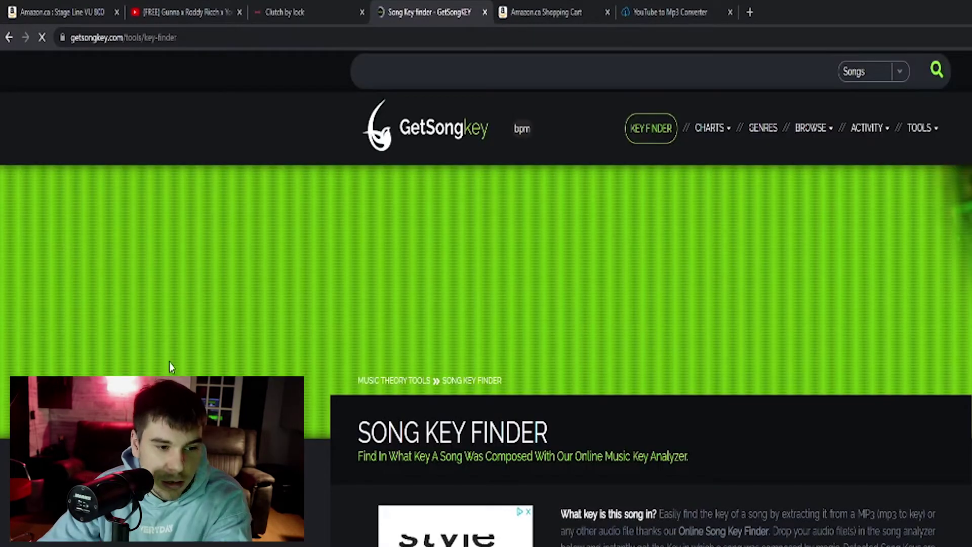
# - Scroll through the Song Key Finder's upload area and Mode options on getsongkey.com
pyautogui.scroll(-5, 675, 450)
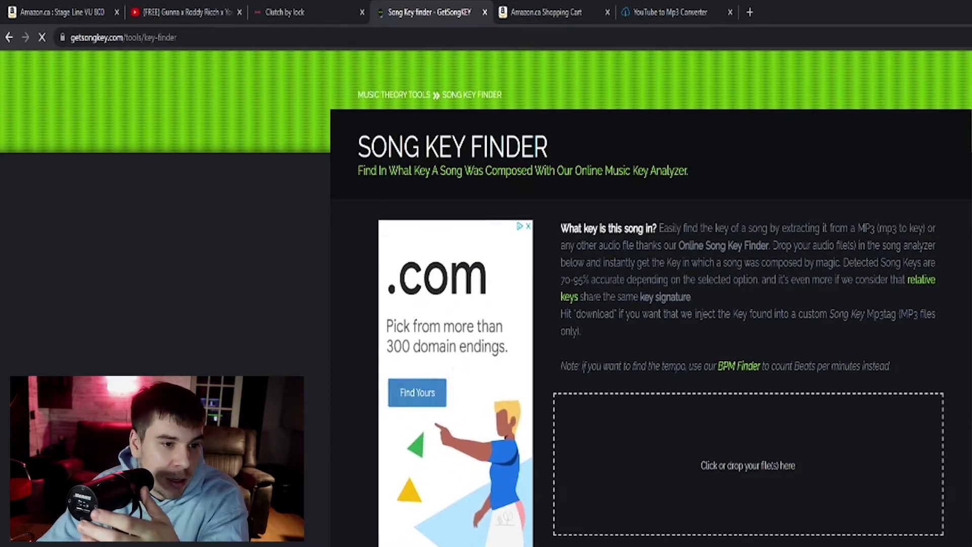
pyautogui.scroll(-2, 690, 315)
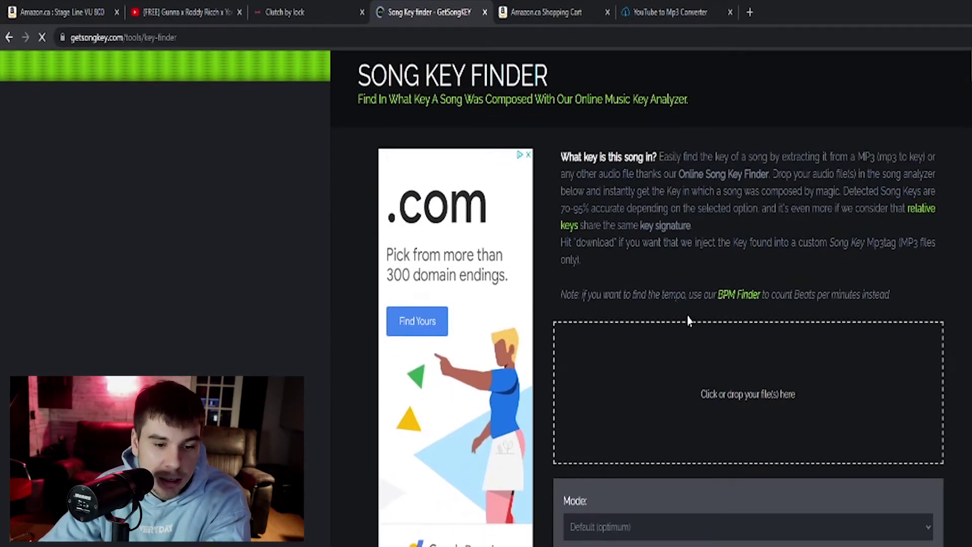
pyautogui.scroll(-4, 689, 320)
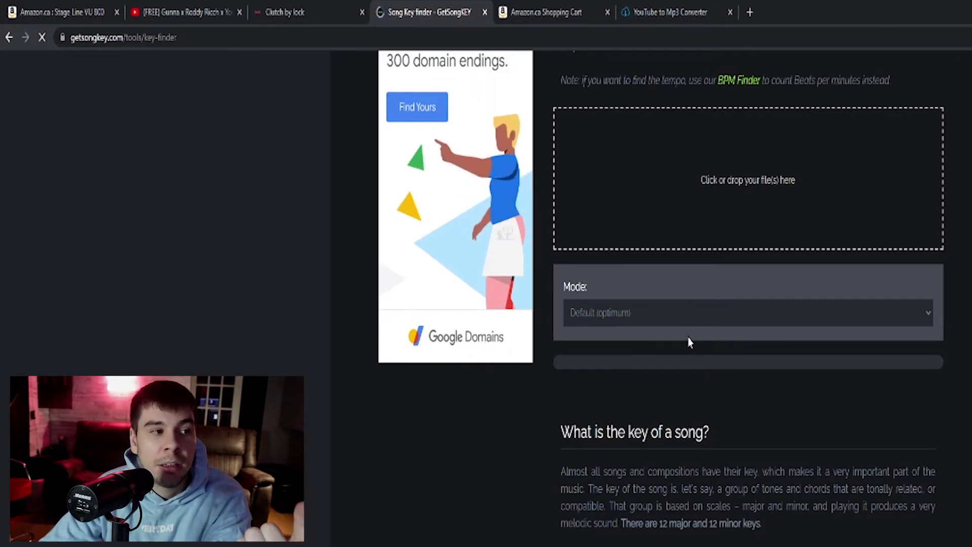
pyautogui.scroll(7, 703, 373)
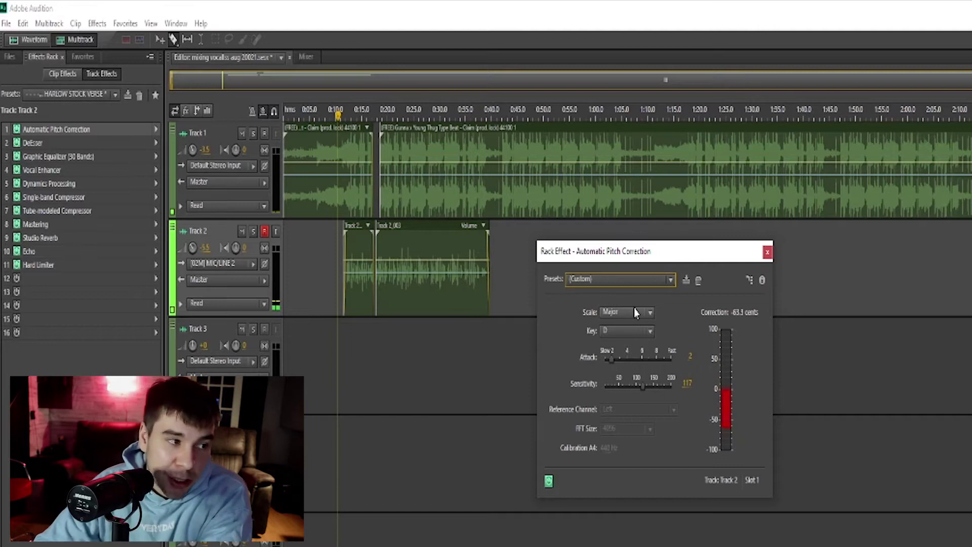
# - Close Automatic Pitch Correction, browse Track 4's effects list without adding anything, then reselect Track 2
pyautogui.click(768, 254)
pyautogui.click(638, 464)
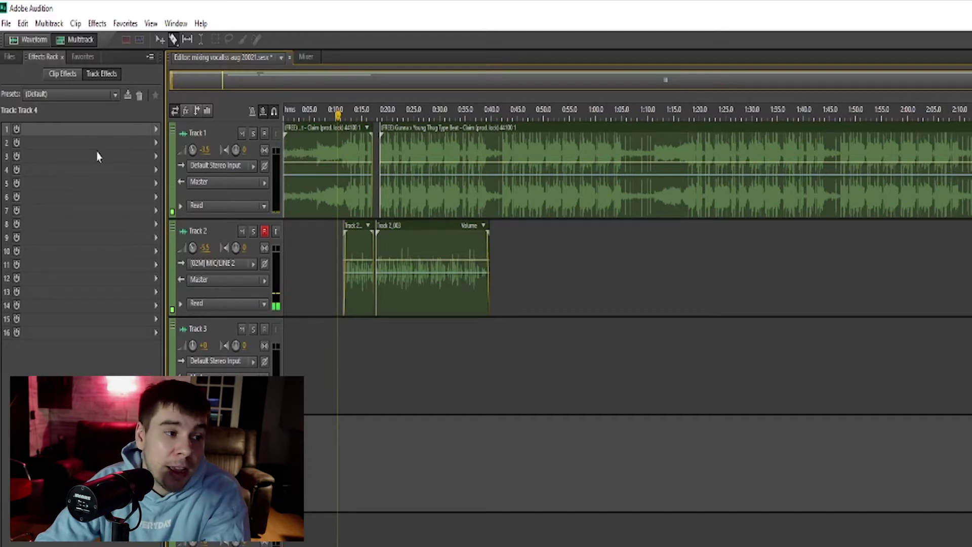
pyautogui.click(155, 131)
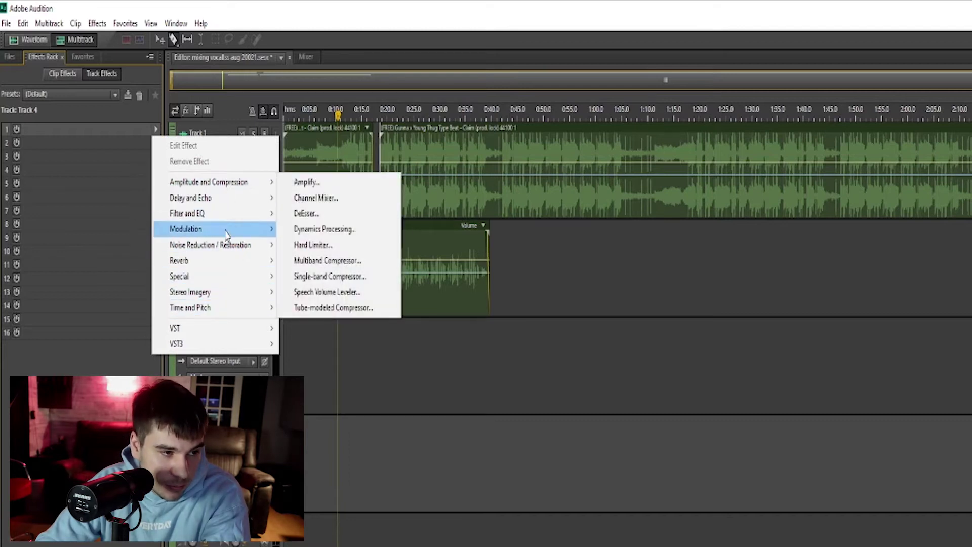
pyautogui.moveTo(226, 317)
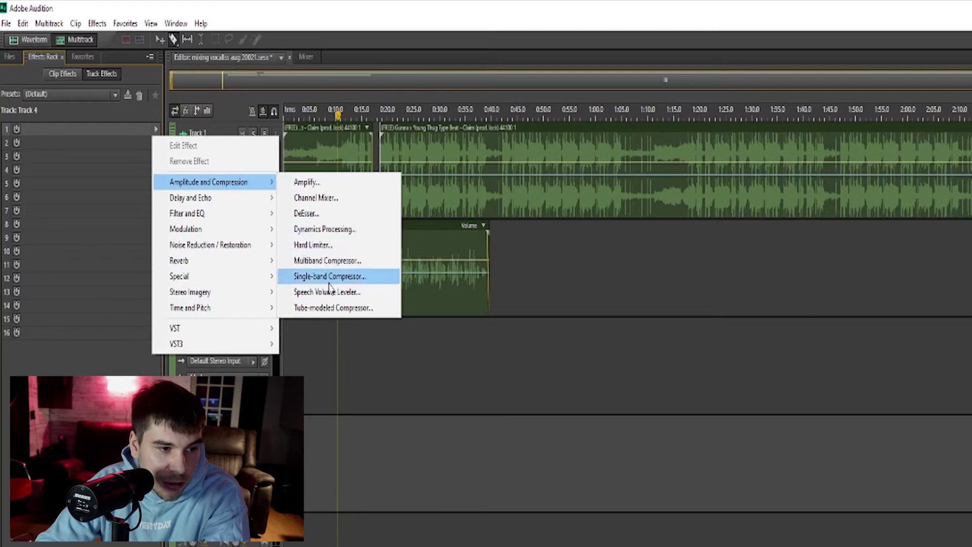
pyautogui.moveTo(213, 262)
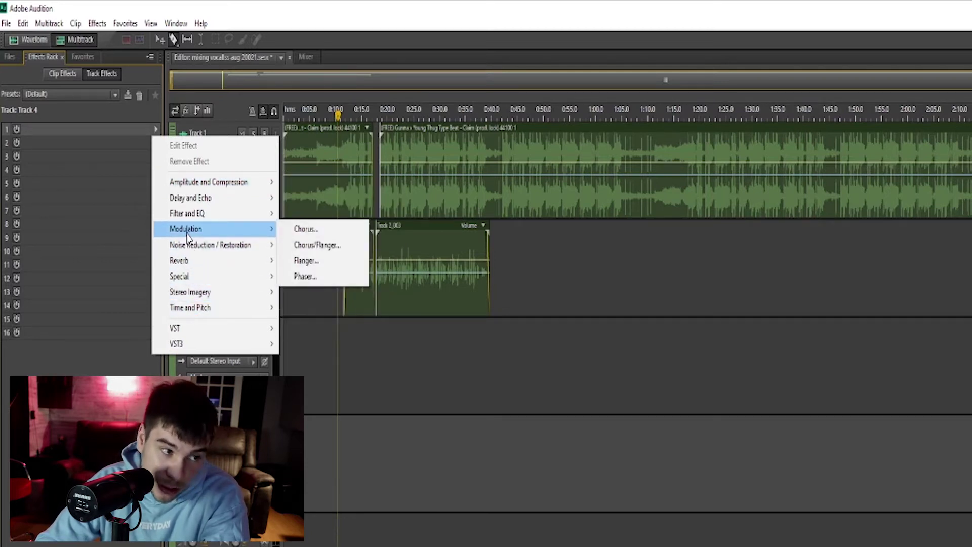
pyautogui.moveTo(210, 217)
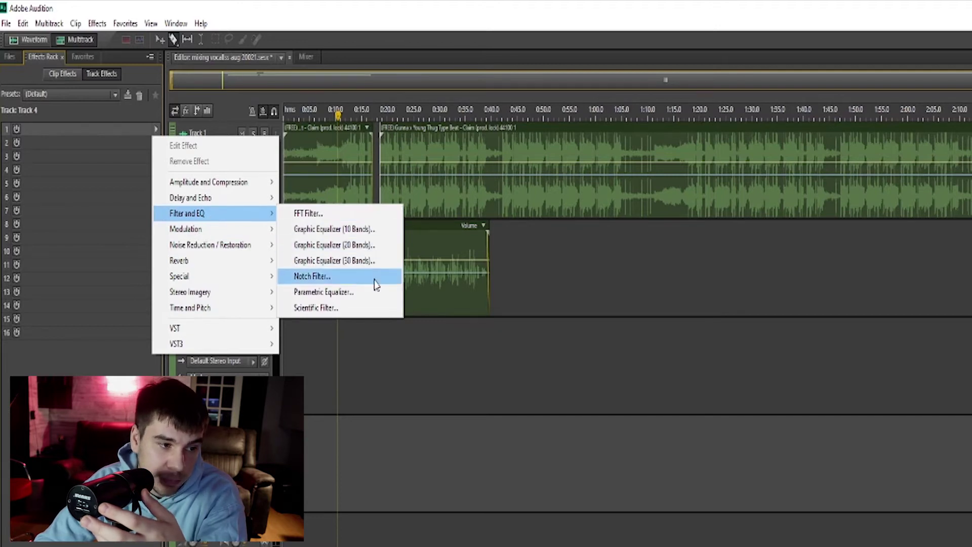
pyautogui.press('Escape')
pyautogui.click(217, 232)
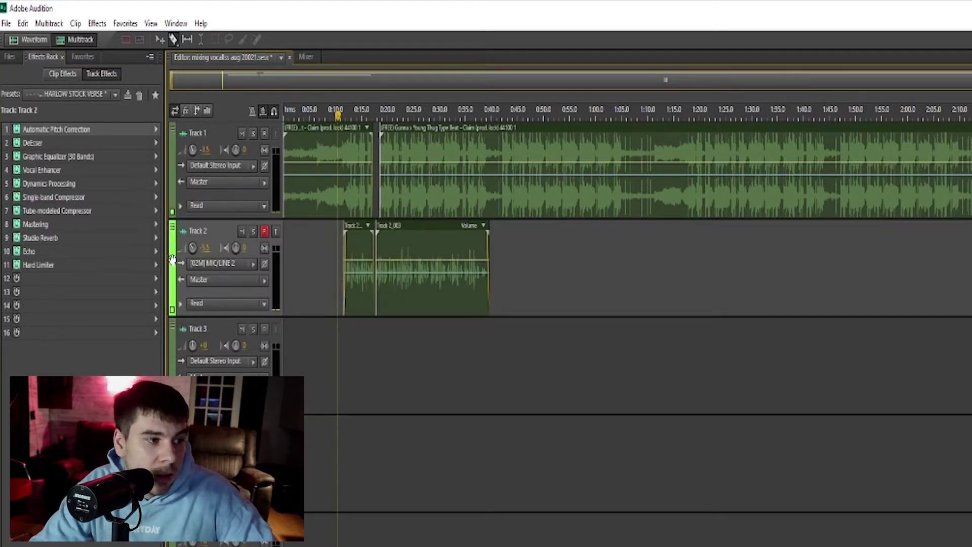
pyautogui.doubleClick(61, 141)
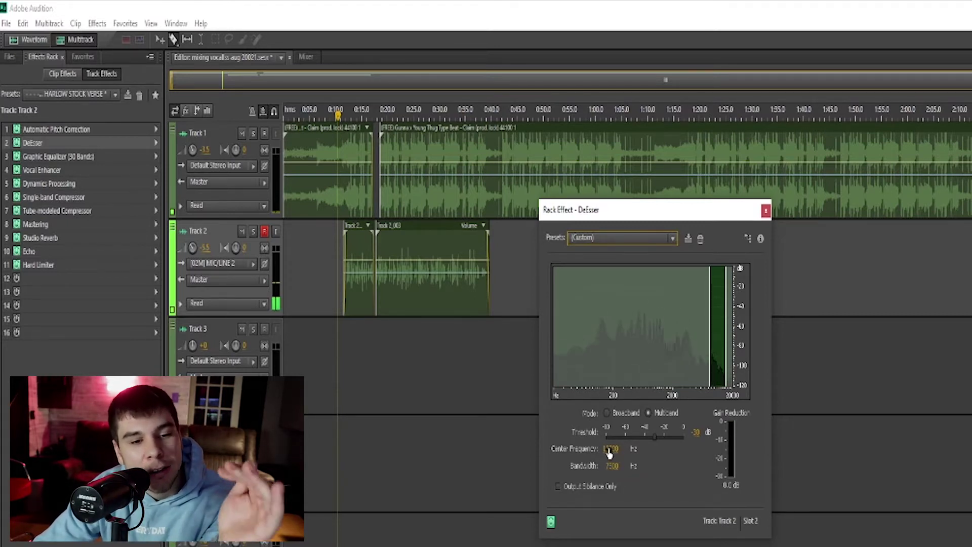
pyautogui.moveTo(611, 449)
pyautogui.mouseDown()
pyautogui.moveTo(567, 448)
pyautogui.moveTo(627, 449)
pyautogui.mouseUp()
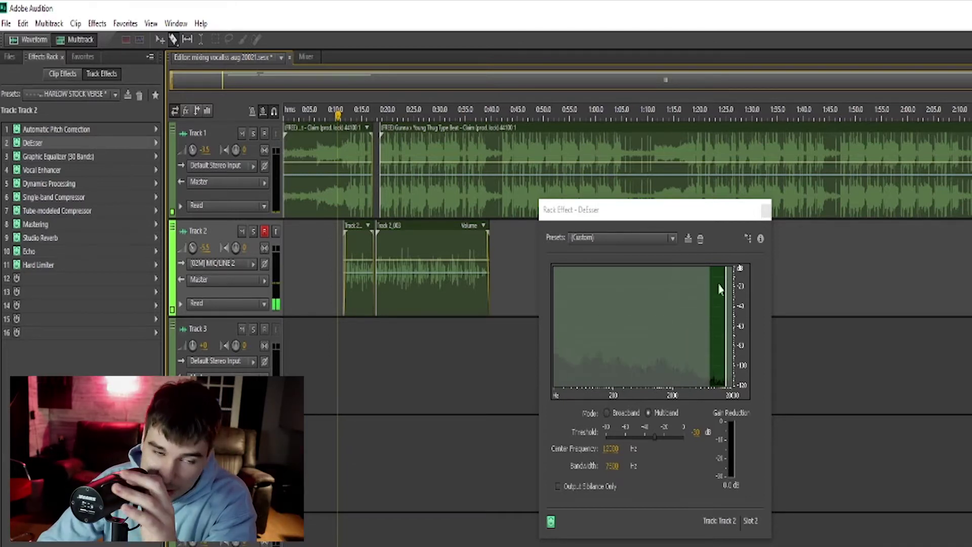
pyautogui.click(628, 239)
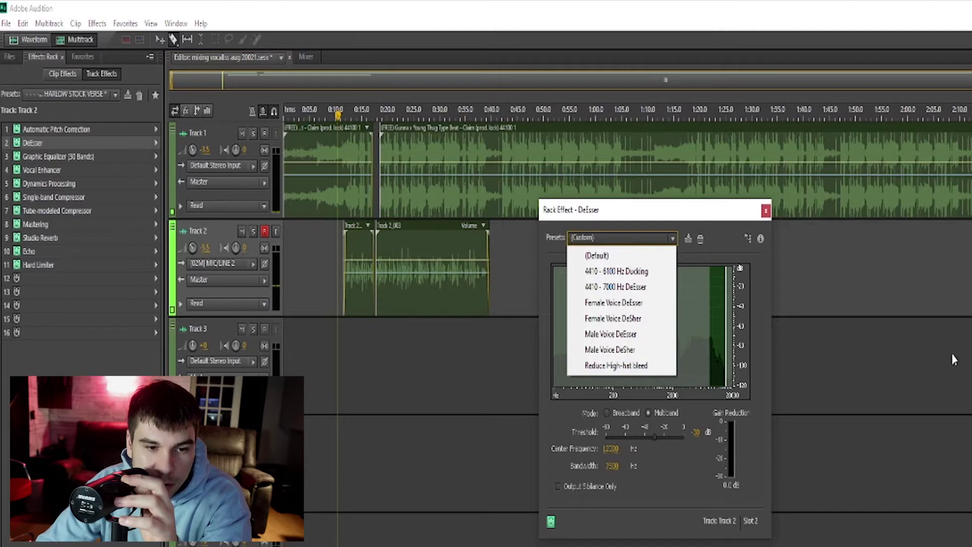
pyautogui.click(808, 369)
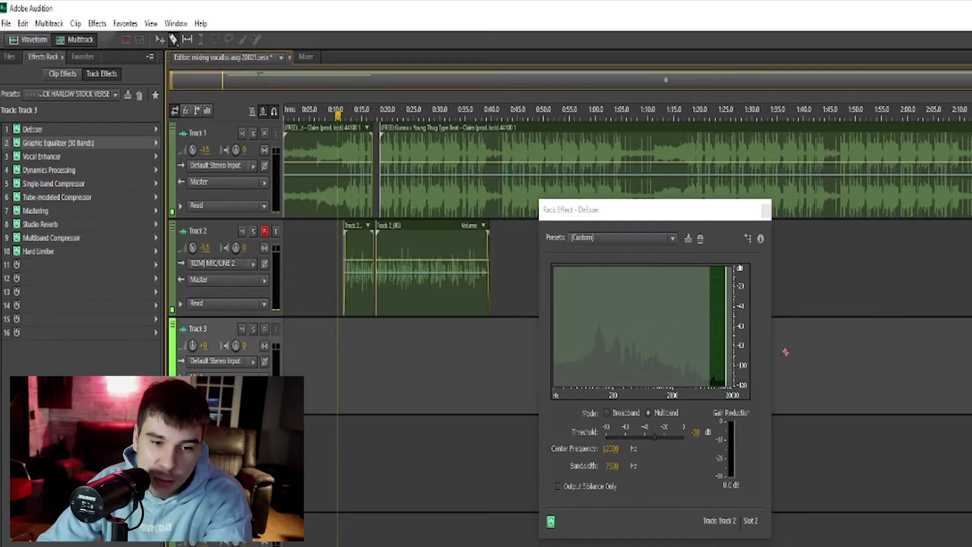
pyautogui.click(766, 212)
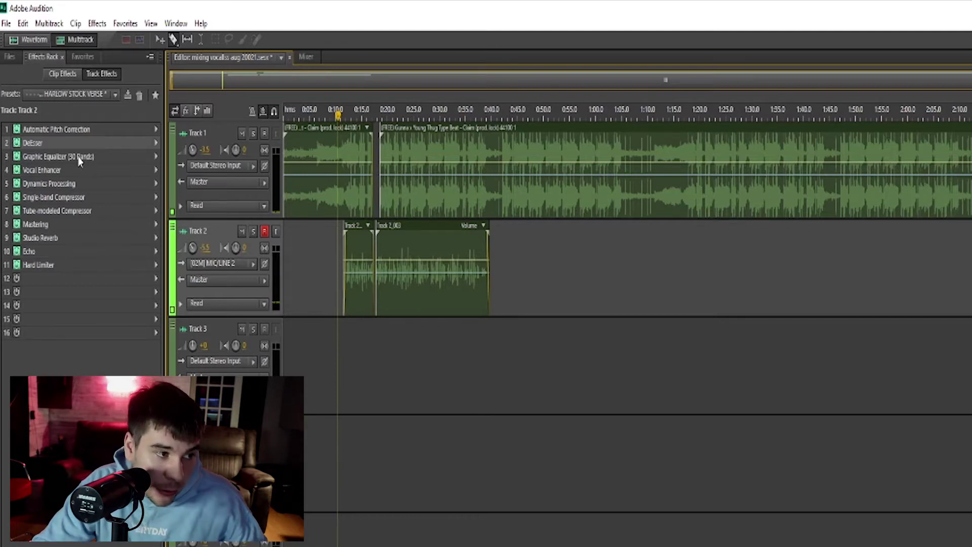
pyautogui.click(156, 161)
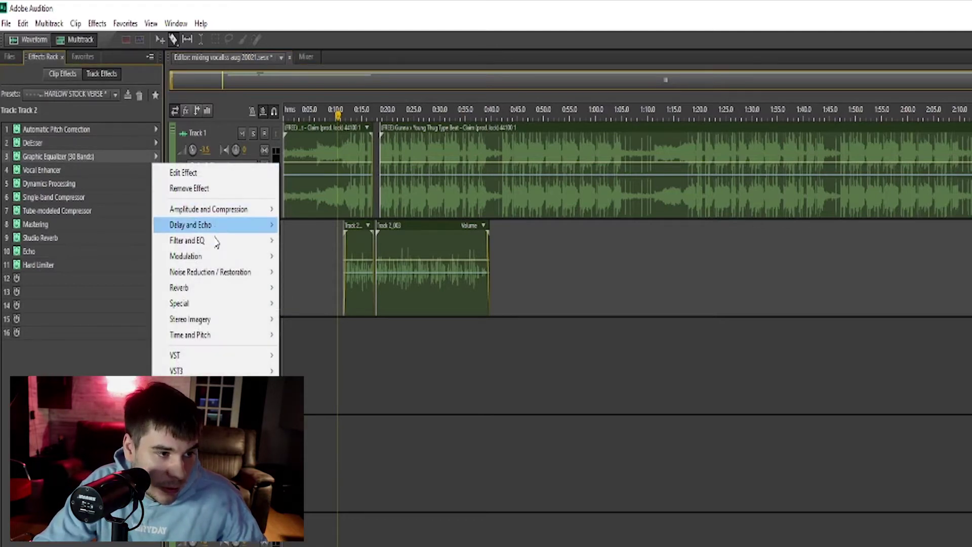
pyautogui.moveTo(217, 244)
pyautogui.click(86, 161)
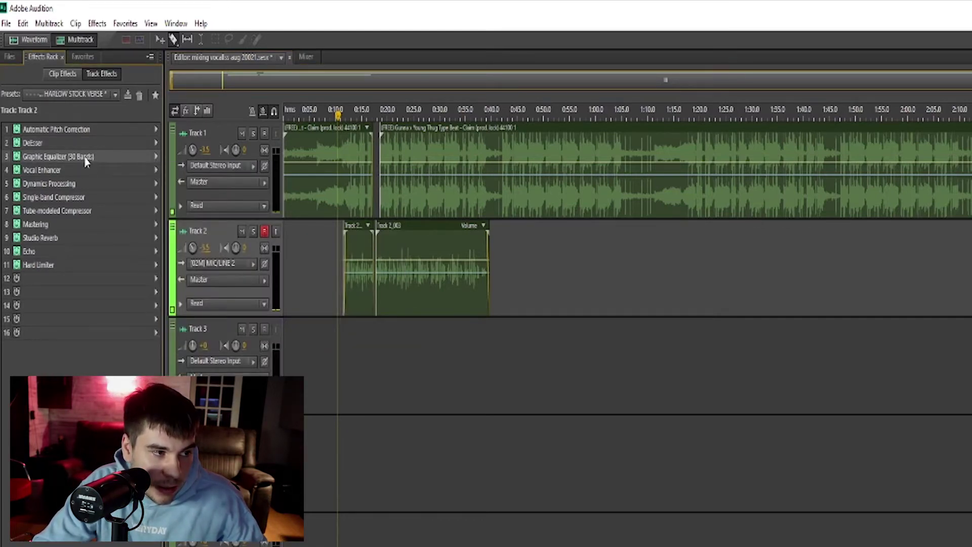
pyautogui.doubleClick(84, 155)
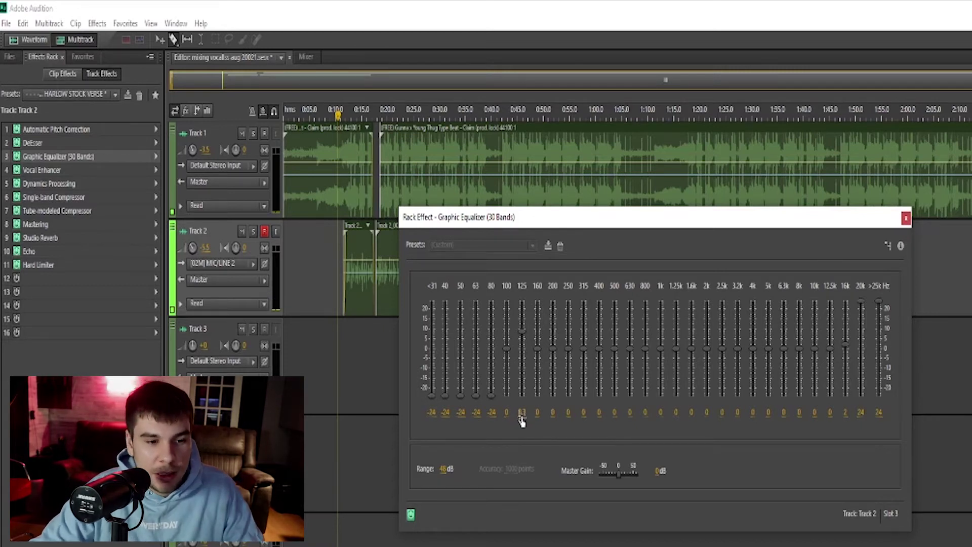
pyautogui.click(906, 219)
# - Open Track 2's Vocal Enhancer, keep it on Male mode, and close the window
pyautogui.doubleClick(50, 174)
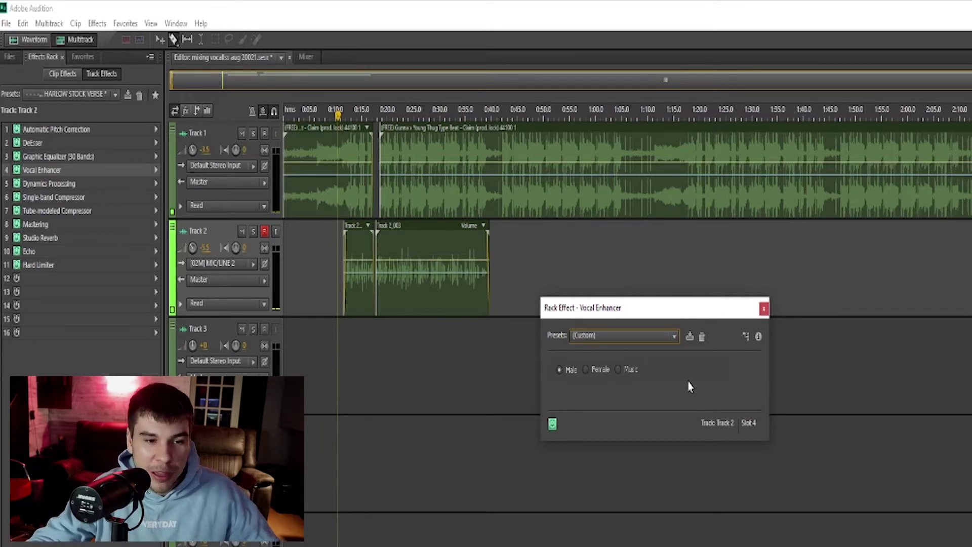
pyautogui.click(636, 336)
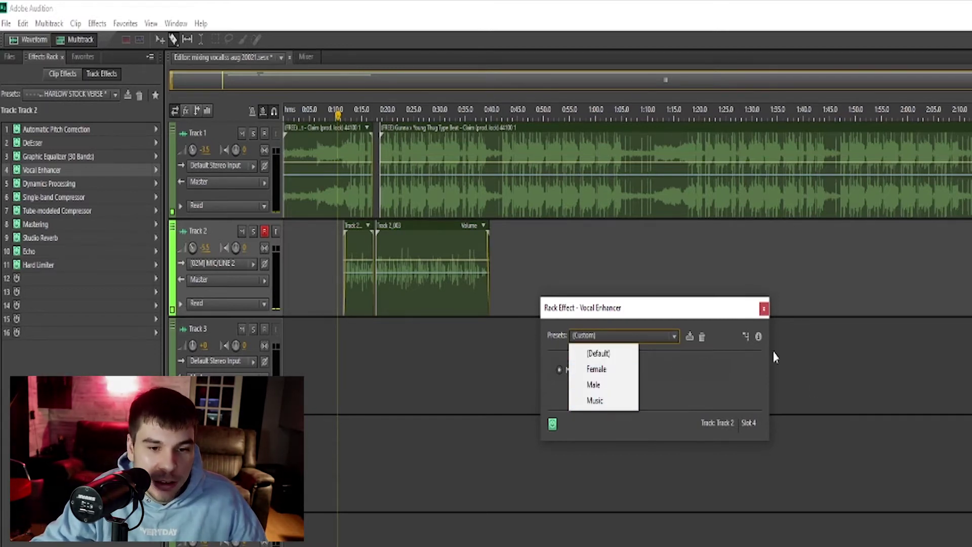
pyautogui.click(796, 373)
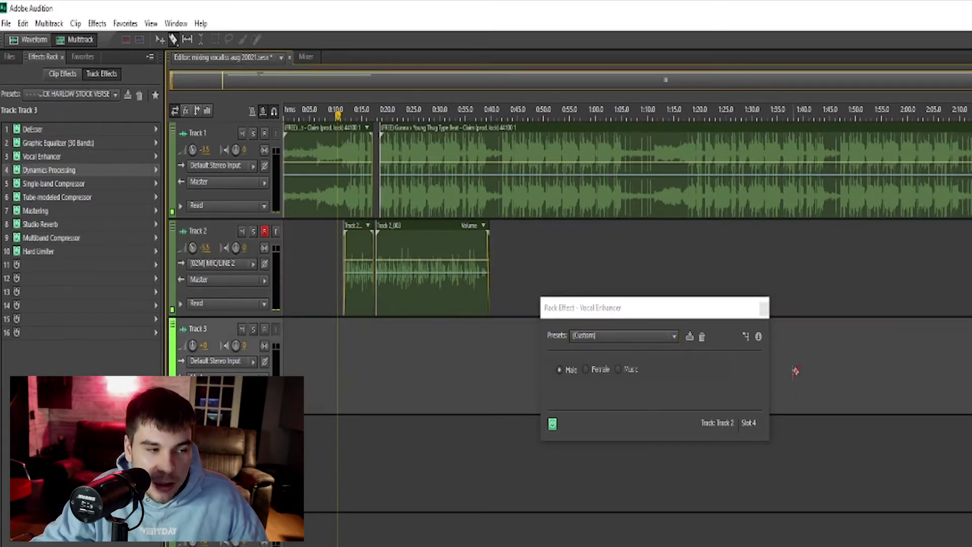
pyautogui.click(700, 272)
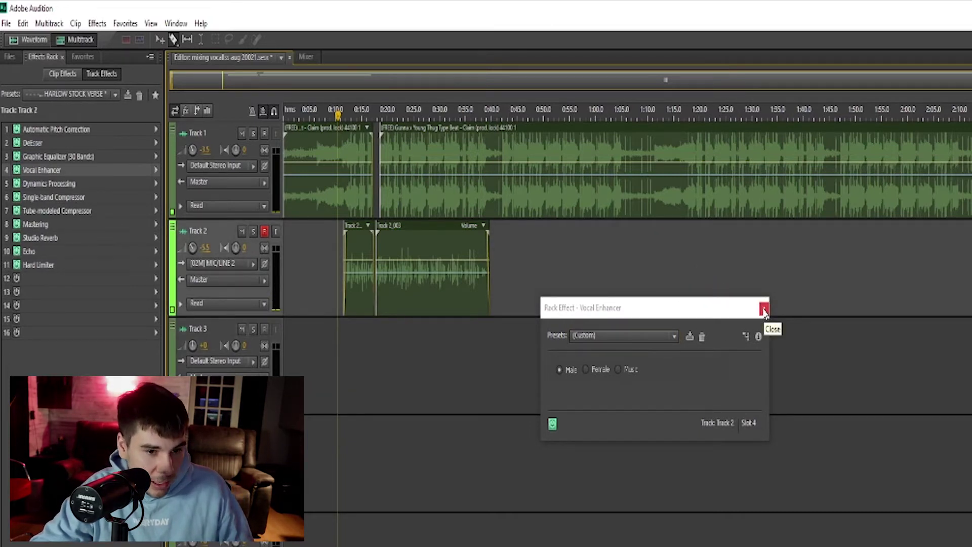
pyautogui.click(764, 310)
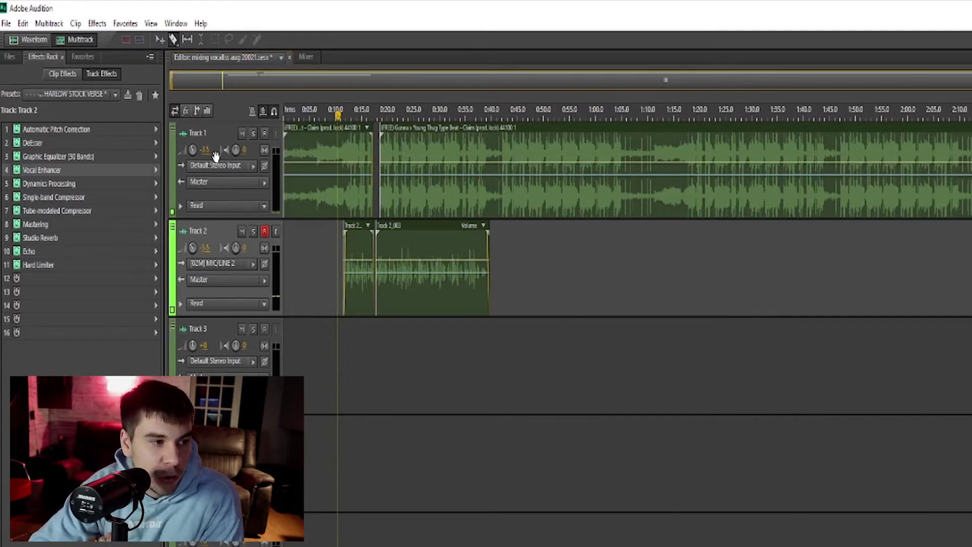
# - Check the slot 4 and Dynamics Processing menus unchanged, then open Dynamics Processing's settings
pyautogui.click(156, 173)
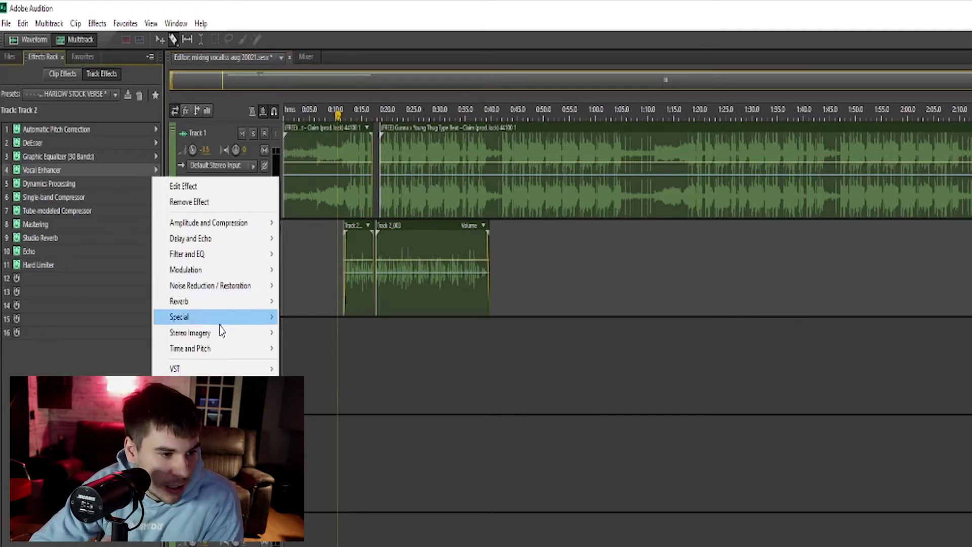
pyautogui.moveTo(221, 320)
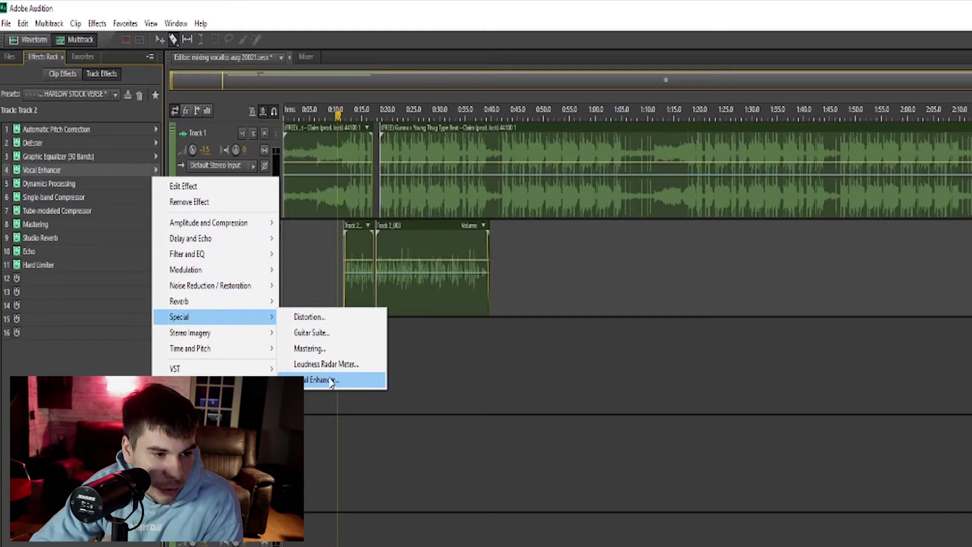
pyautogui.click(524, 274)
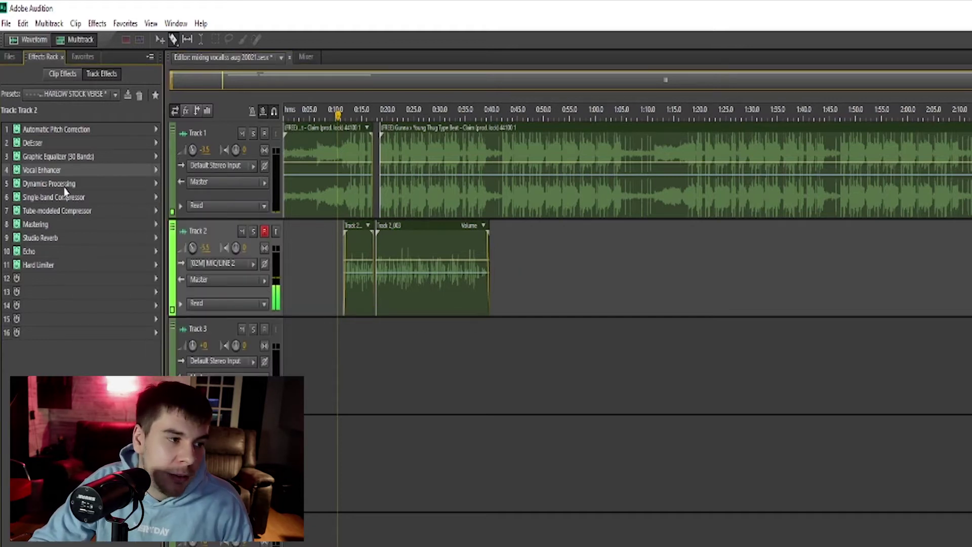
pyautogui.click(154, 185)
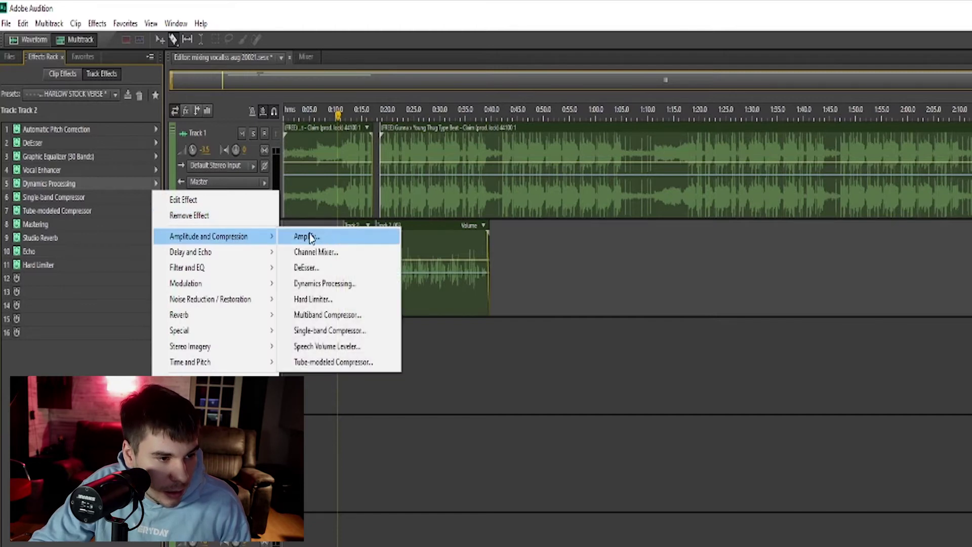
pyautogui.click(92, 185)
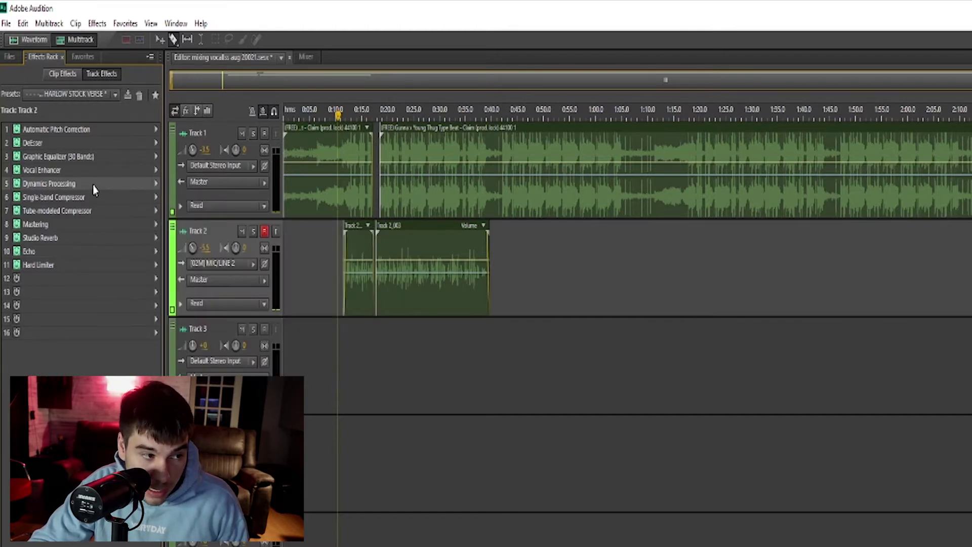
pyautogui.doubleClick(92, 185)
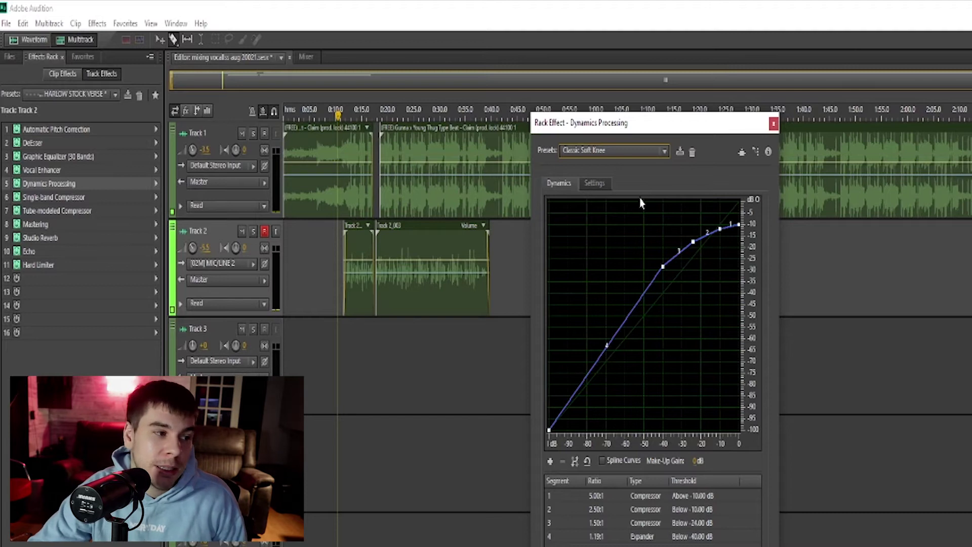
pyautogui.click(773, 124)
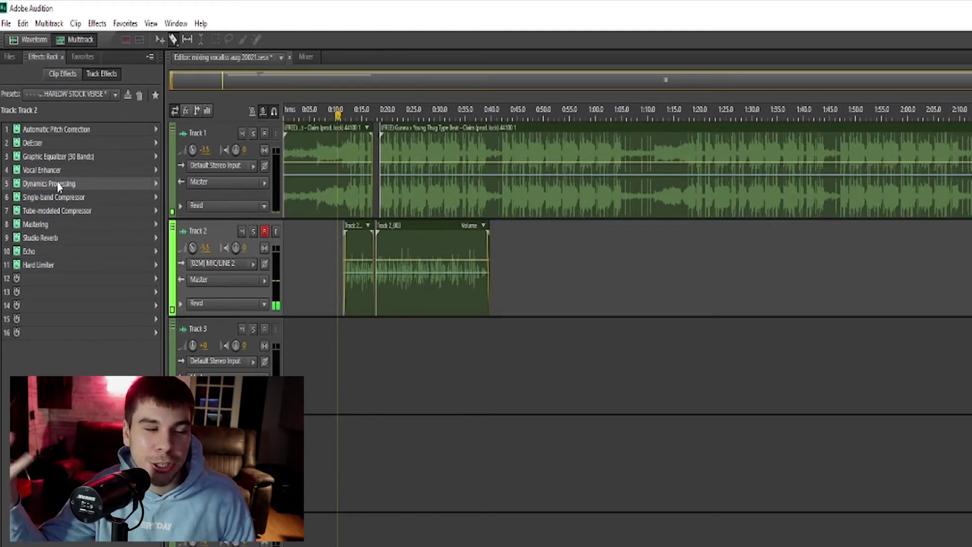
pyautogui.doubleClick(92, 196)
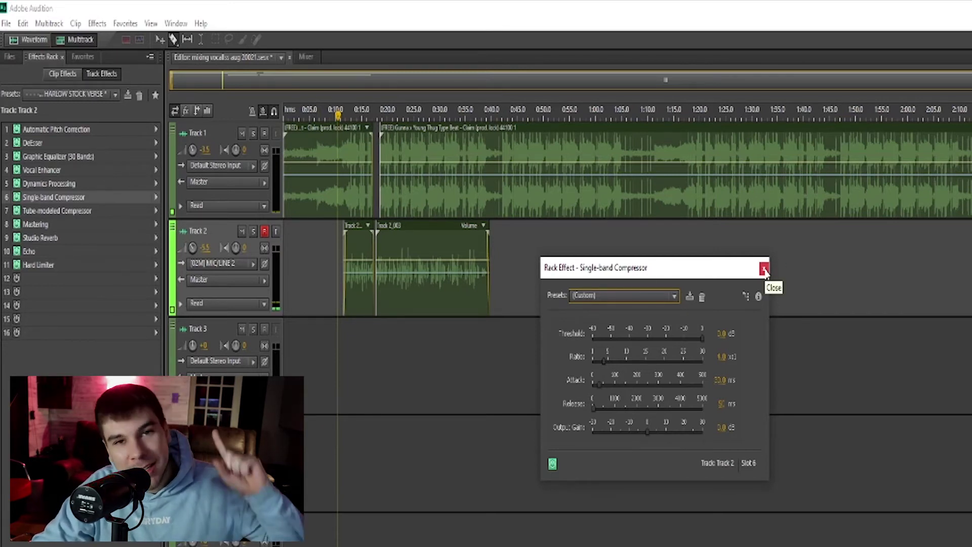
# - Open the Tube-modeled Compressor in Track 2's slot 7
pyautogui.doubleClick(75, 211)
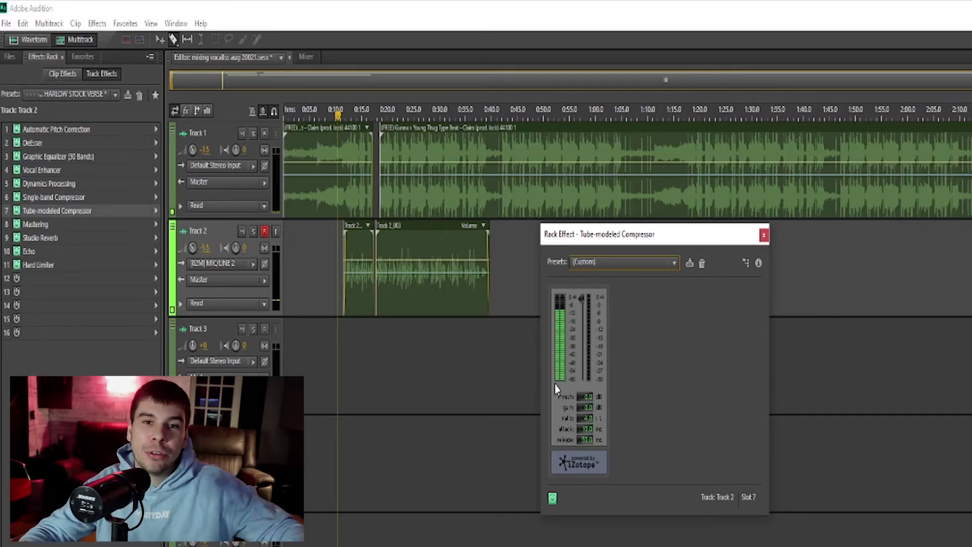
# - Dismiss Track 2's Tube-modeled Compressor window with Escape
pyautogui.press('Escape')
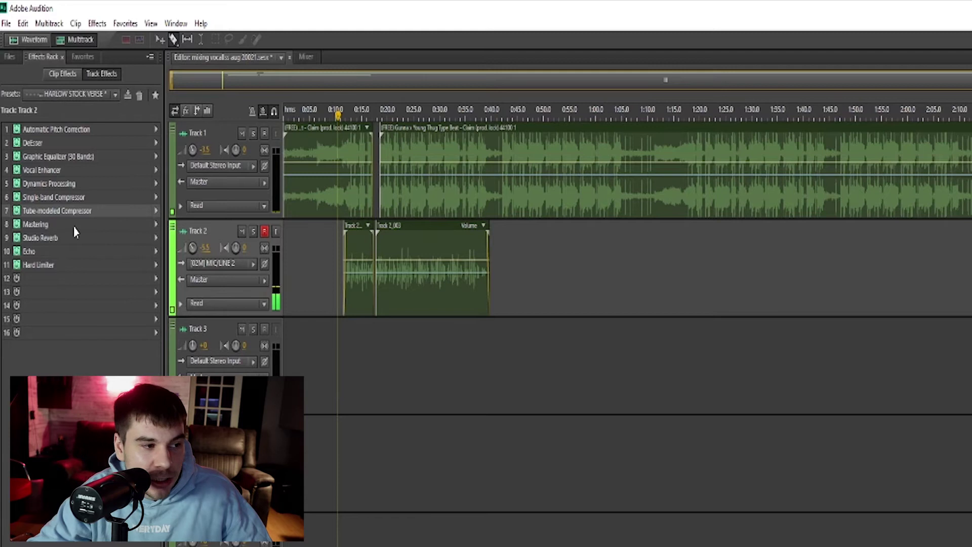
# - Open Track 2's Mastering effect and drag its window down-right to reveal the vocal clip
pyautogui.rightClick(155, 228)
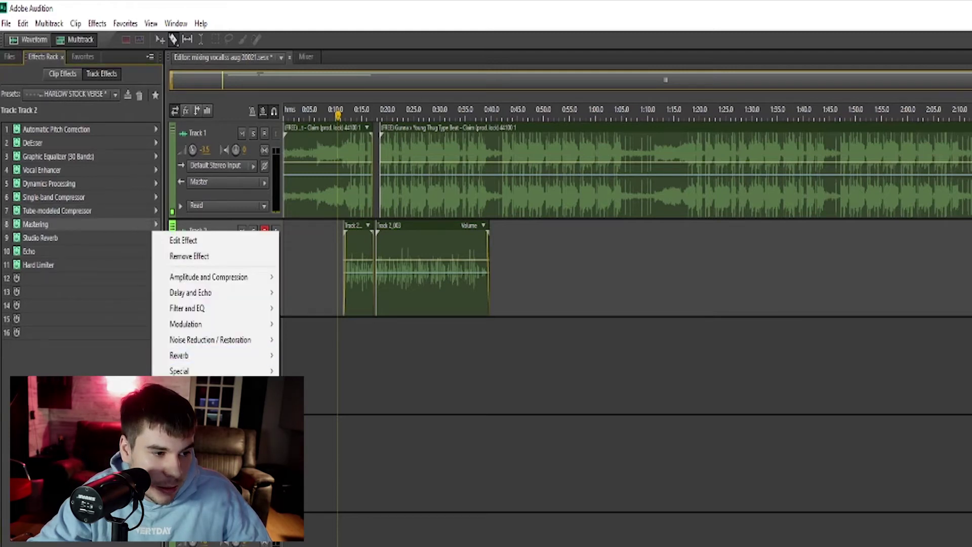
pyautogui.moveTo(217, 371)
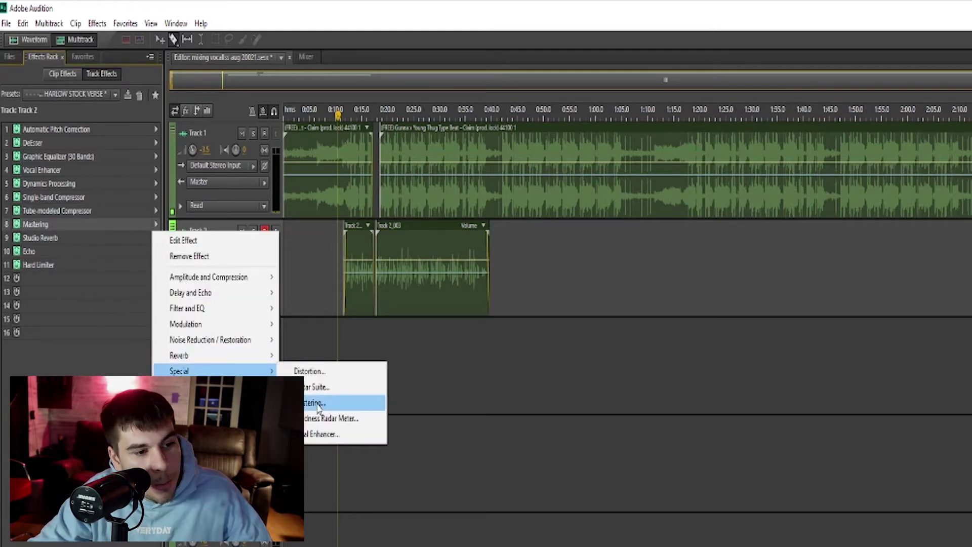
pyautogui.click(82, 224)
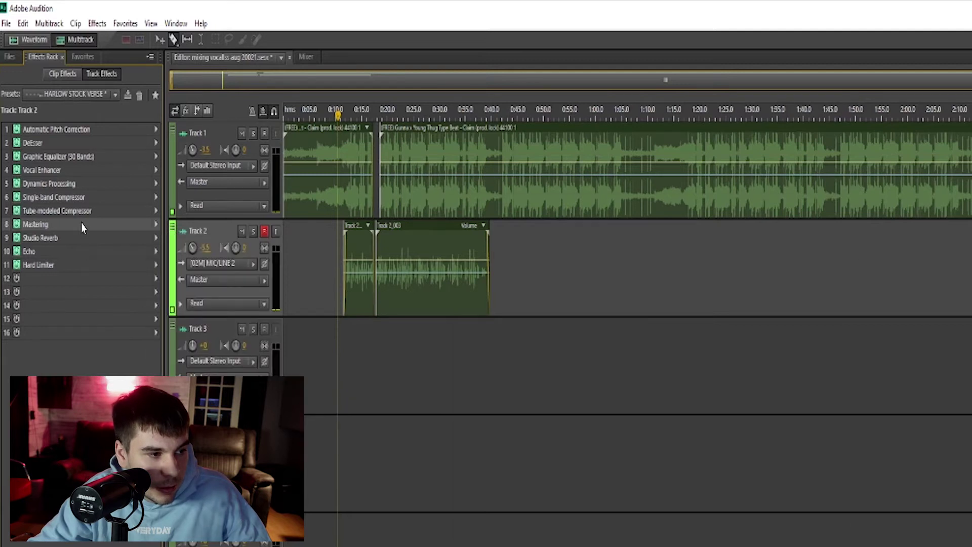
pyautogui.doubleClick(82, 225)
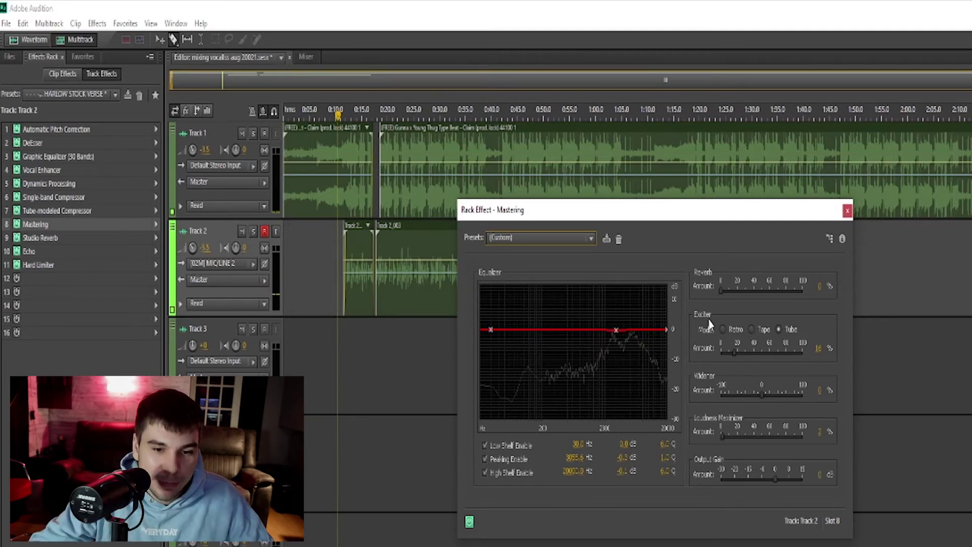
pyautogui.moveTo(796, 211); pyautogui.dragTo(873, 269)
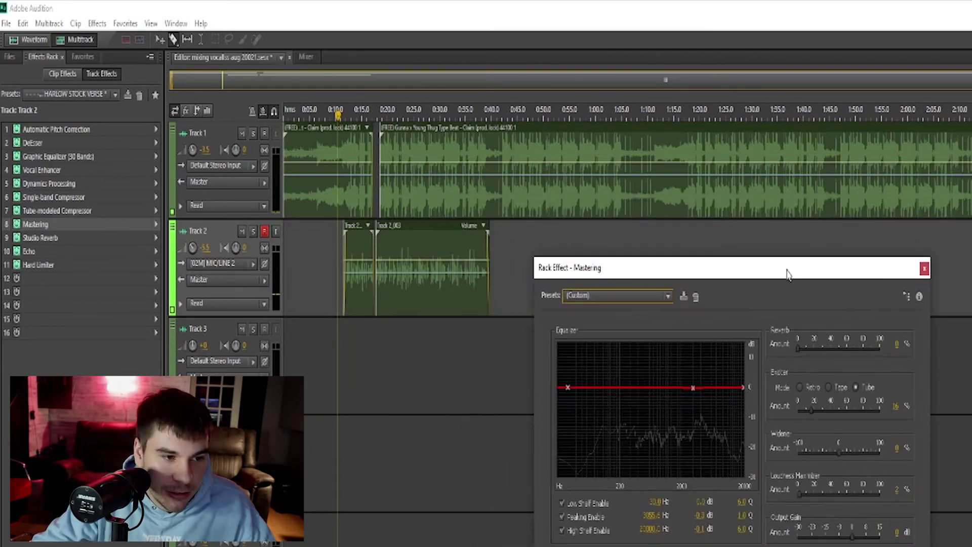
# - Stop and restart playback to hear the vocal through the Mastering effect
pyautogui.click(323, 126)
pyautogui.press('space')
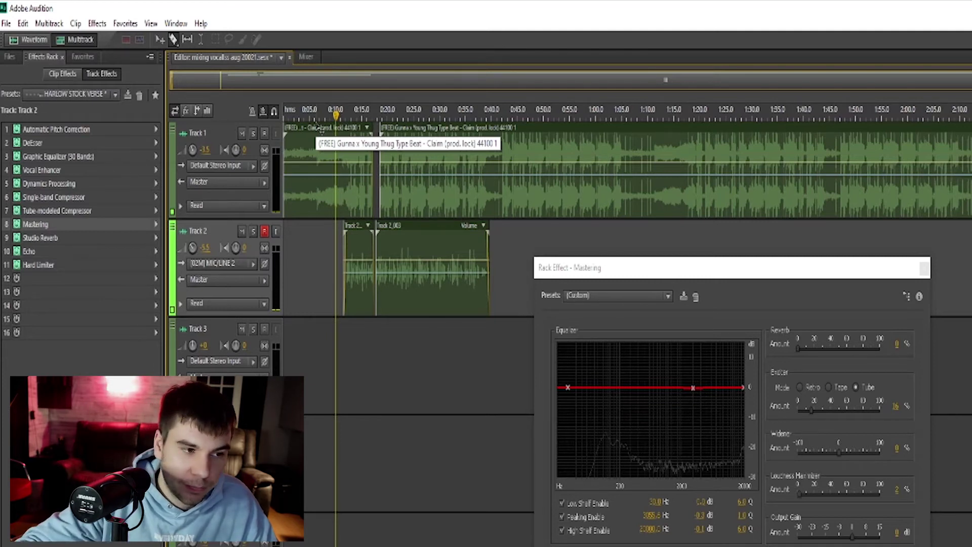
pyautogui.press('space')
# - Sweep the Mastering Exciter amount between 0 and 100% while the session plays
pyautogui.moveTo(810, 412); pyautogui.dragTo(879, 419)
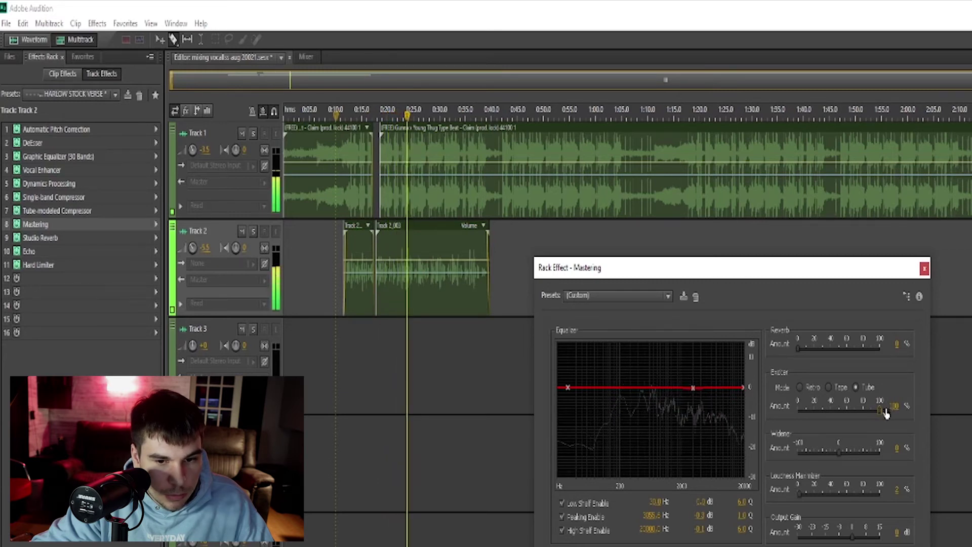
pyautogui.moveTo(879, 409); pyautogui.dragTo(455, 386)
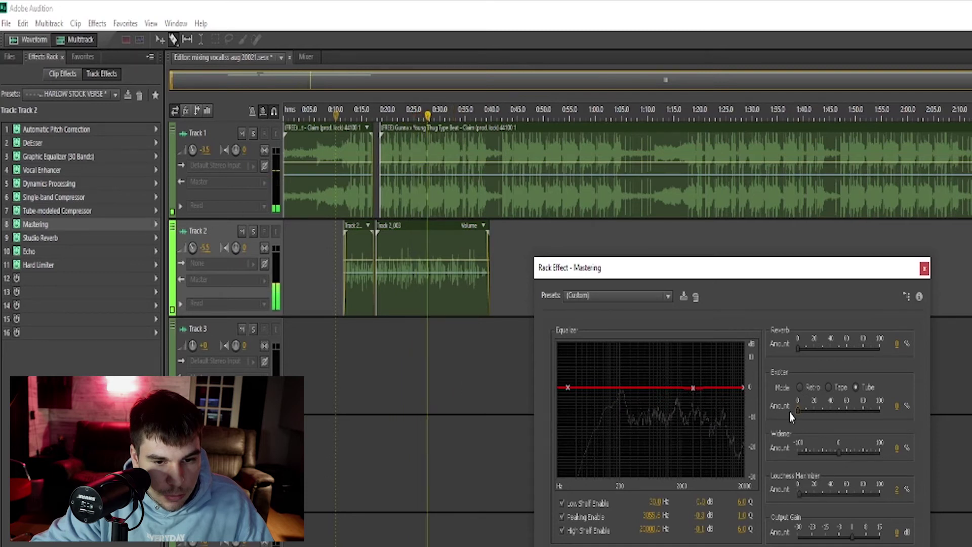
pyautogui.moveTo(798, 409); pyautogui.dragTo(880, 409)
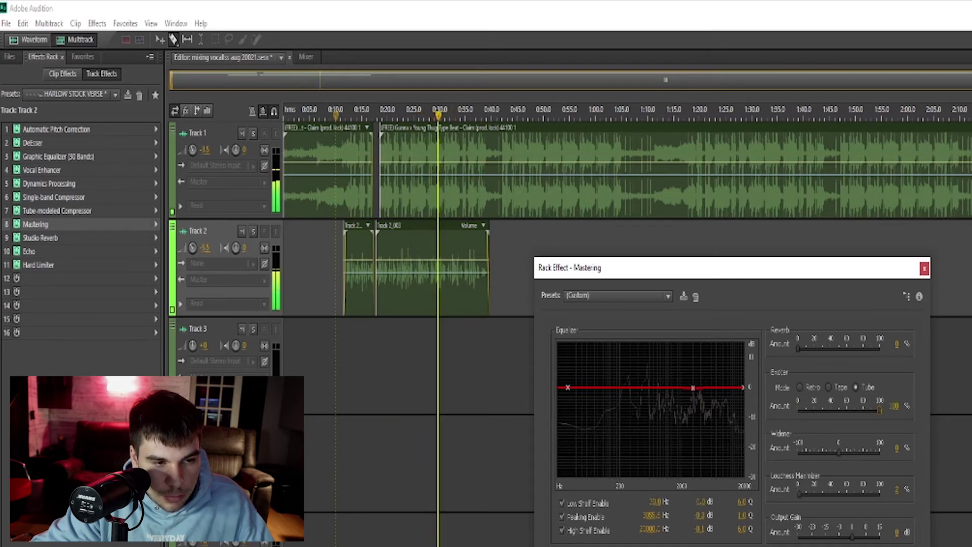
pyautogui.press('space')
# - Settle the Exciter at a low amount and bring up Track 2's Studio Reverb settings
pyautogui.moveTo(879, 411); pyautogui.dragTo(893, 405)
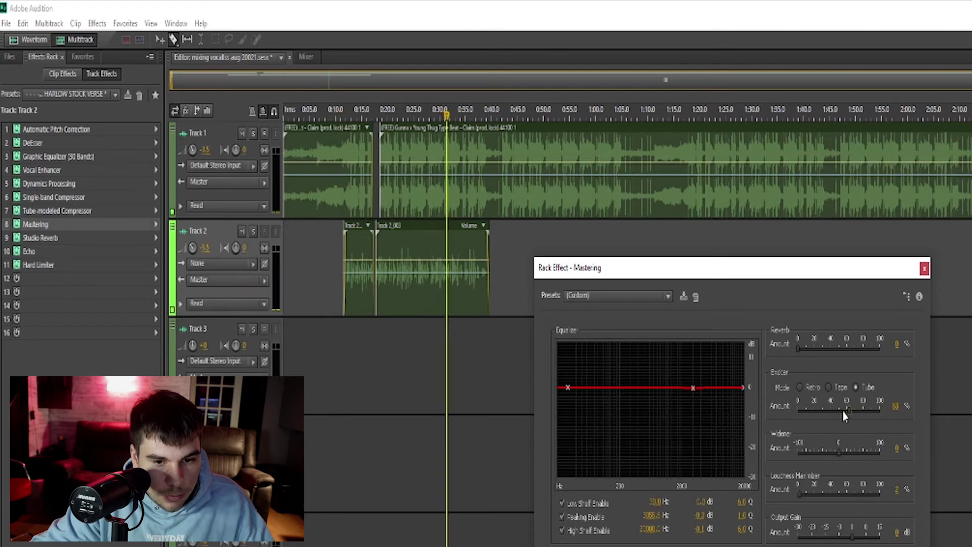
pyautogui.click(894, 405)
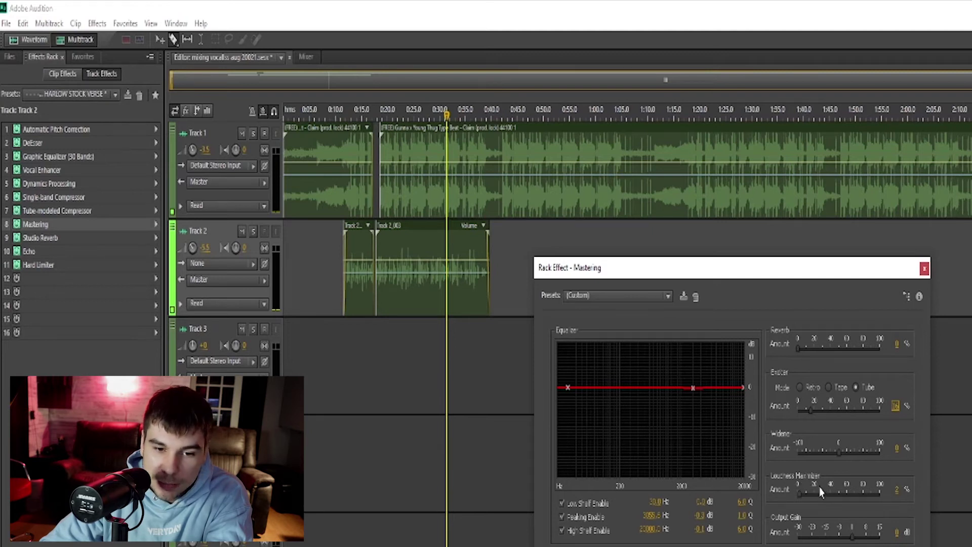
pyautogui.click(925, 268)
pyautogui.doubleClick(57, 240)
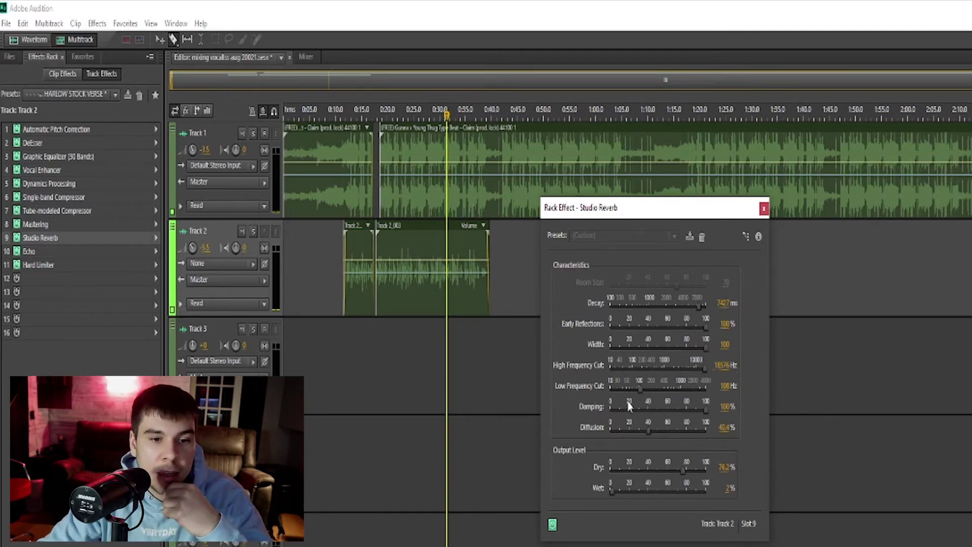
# - Try raising the reverb wet level above 2% during playback, then set it to 0
pyautogui.click(345, 194)
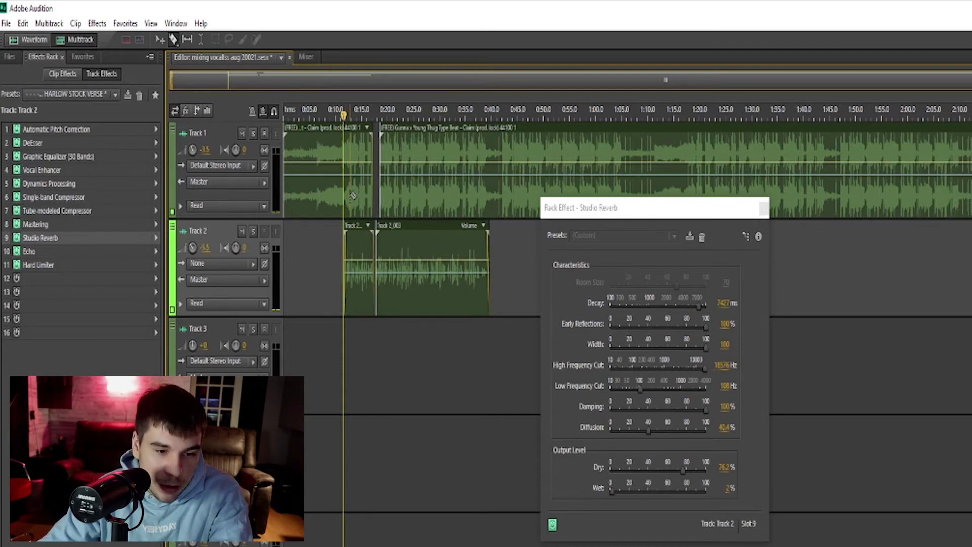
pyautogui.moveTo(611, 490); pyautogui.dragTo(621, 492)
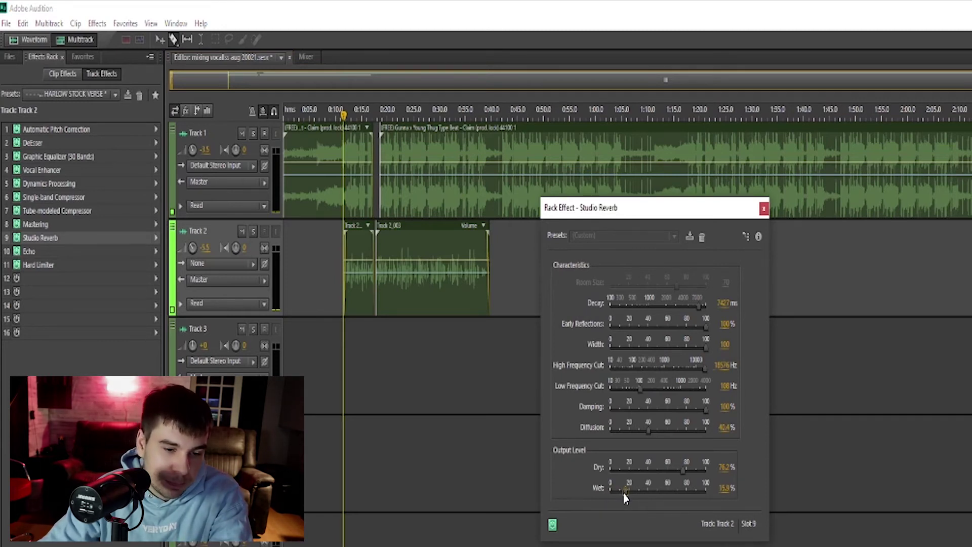
pyautogui.press('space')
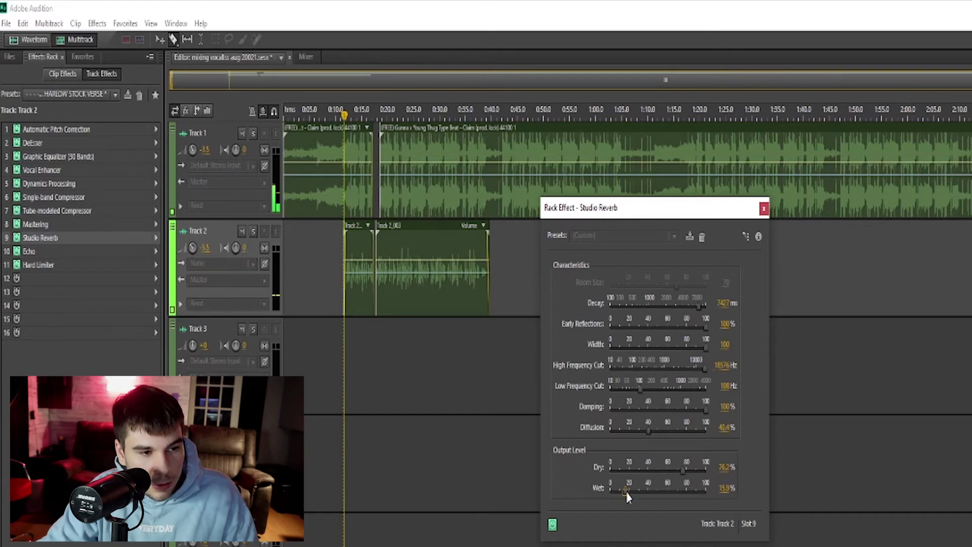
pyautogui.moveTo(626, 493); pyautogui.dragTo(629, 493)
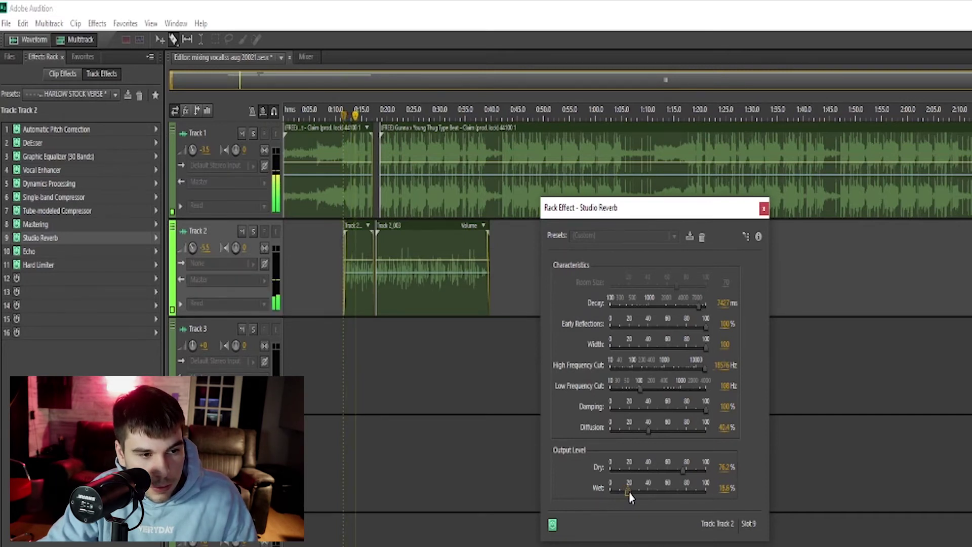
pyautogui.press('space')
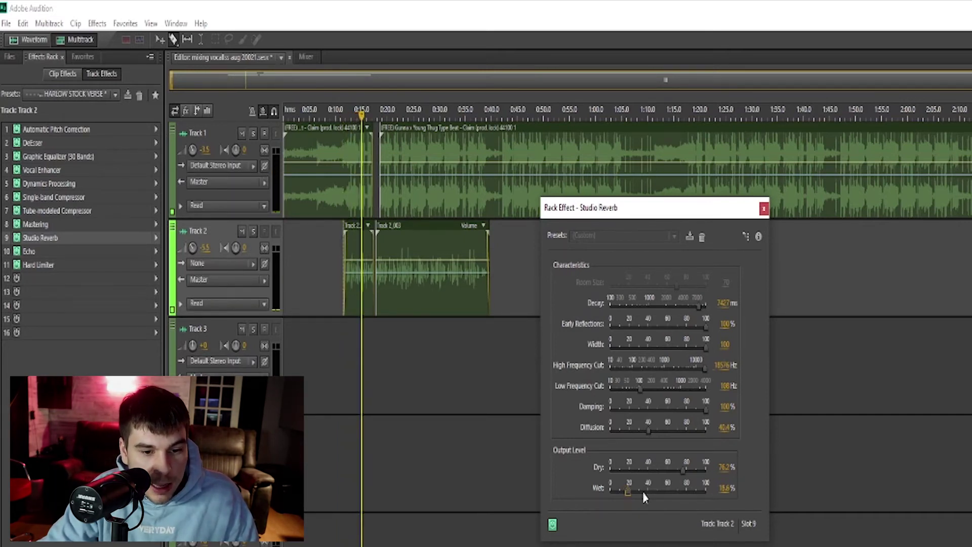
pyautogui.click(728, 488)
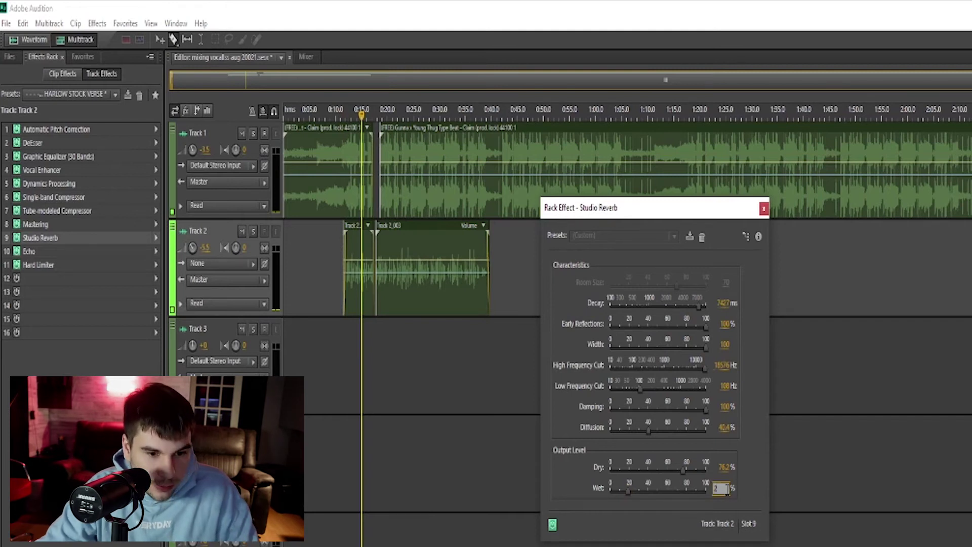
pyautogui.write('0')
pyautogui.press('Return')
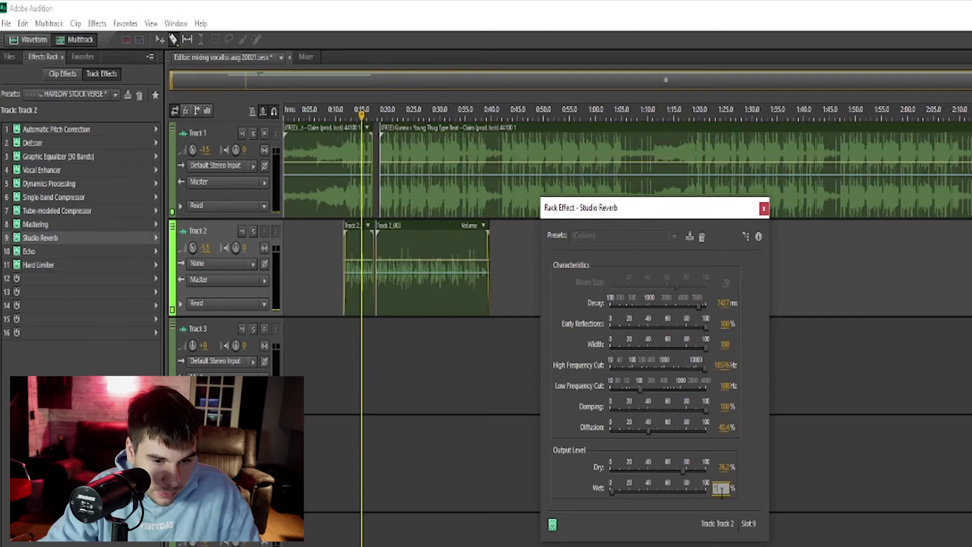
# - Set the reverb wet level to 0.5% and replay the vocal to check it
pyautogui.doubleClick(720, 488)
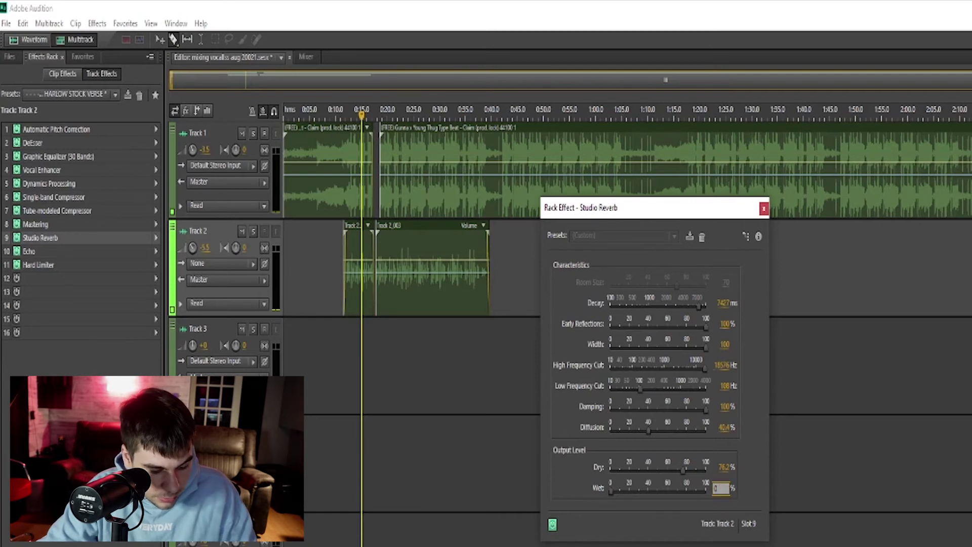
pyautogui.write('0.5')
pyautogui.click(871, 486)
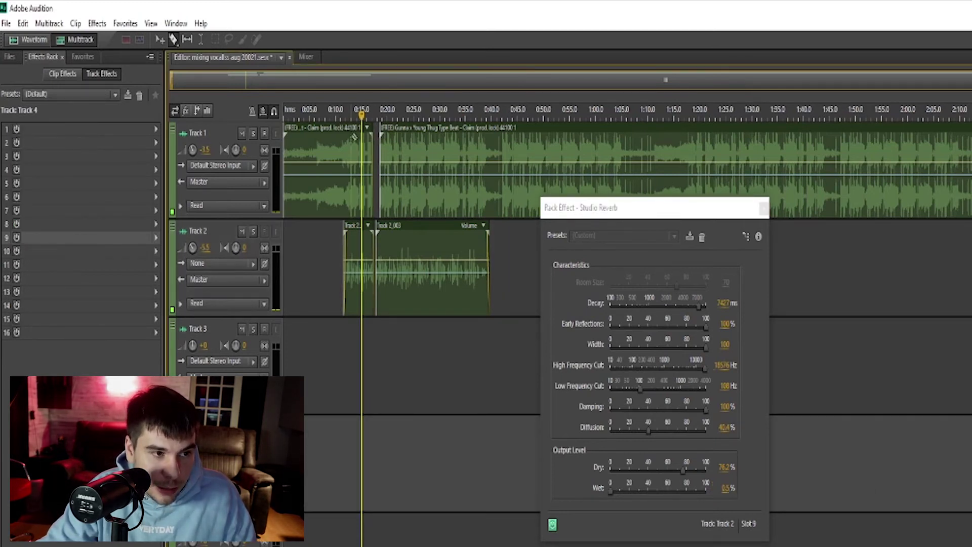
pyautogui.click(342, 121)
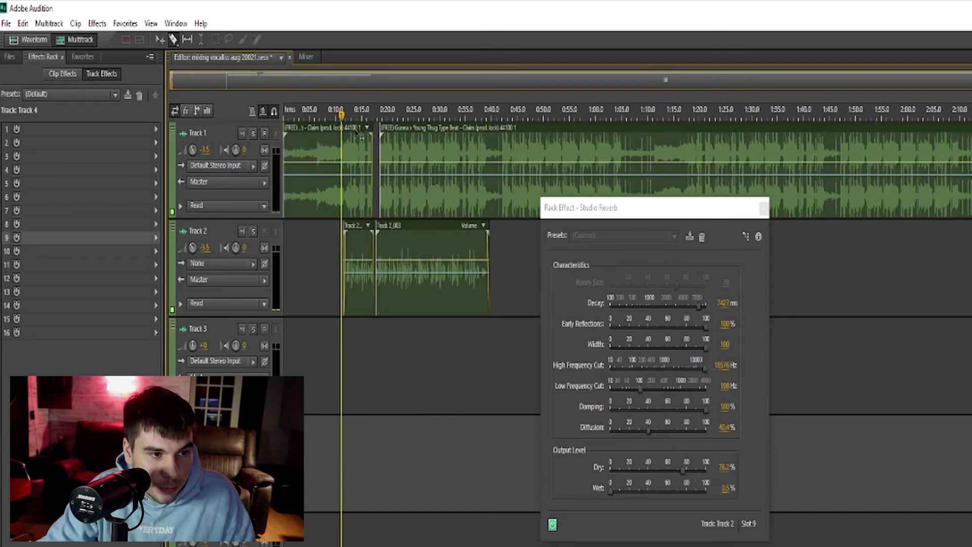
pyautogui.press('space')
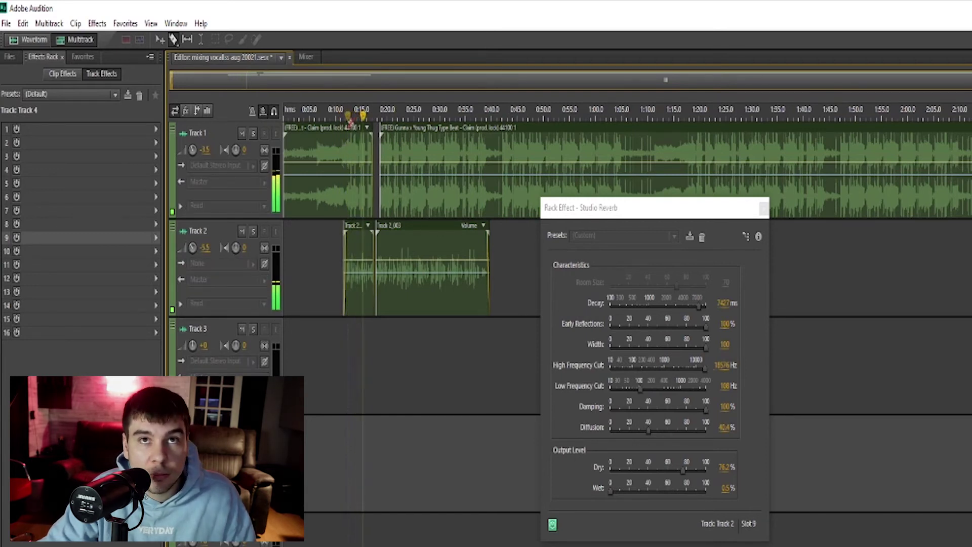
pyautogui.press('space')
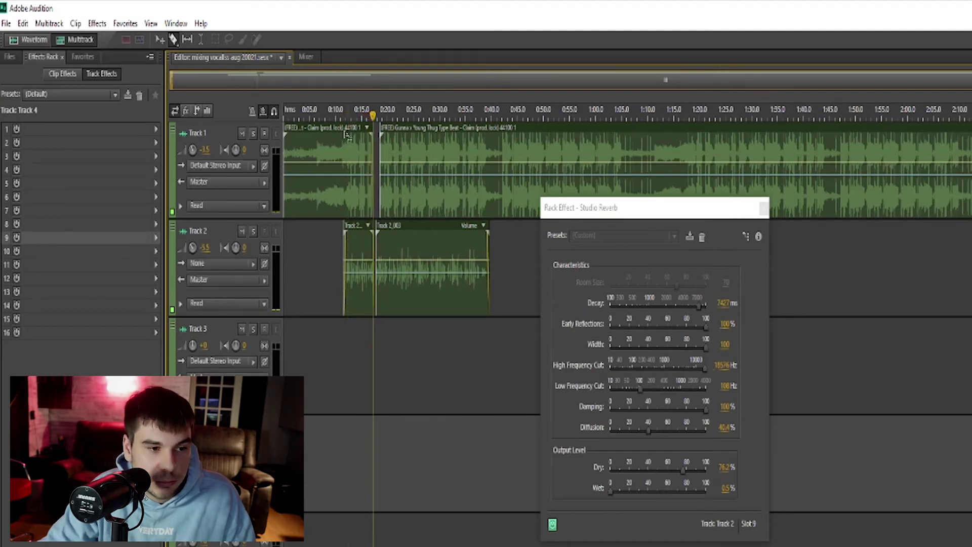
# - Set the wet level to 5%, close Studio Reverb and return to Track 2's effect chain
pyautogui.click(721, 488)
pyautogui.write('5')
pyautogui.press('Return')
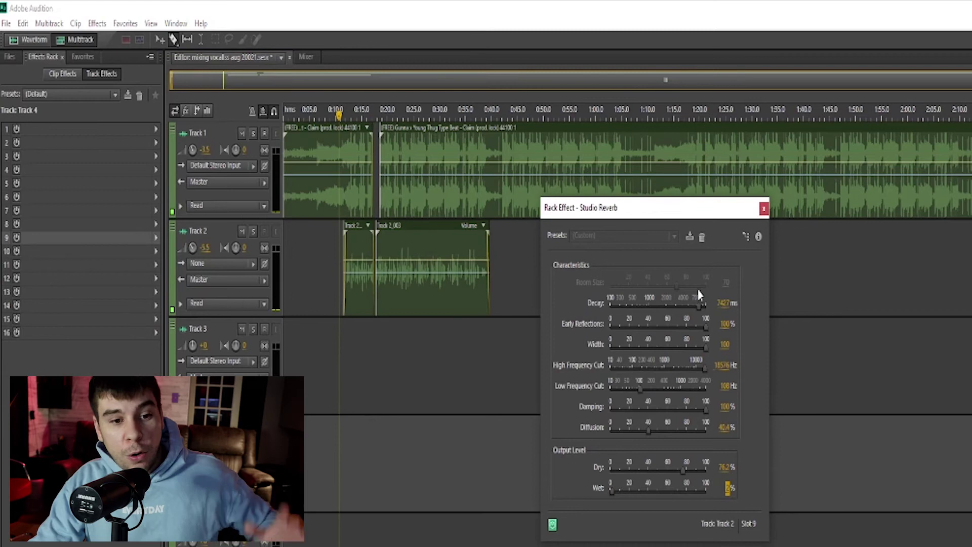
pyautogui.click(764, 209)
pyautogui.click(326, 224)
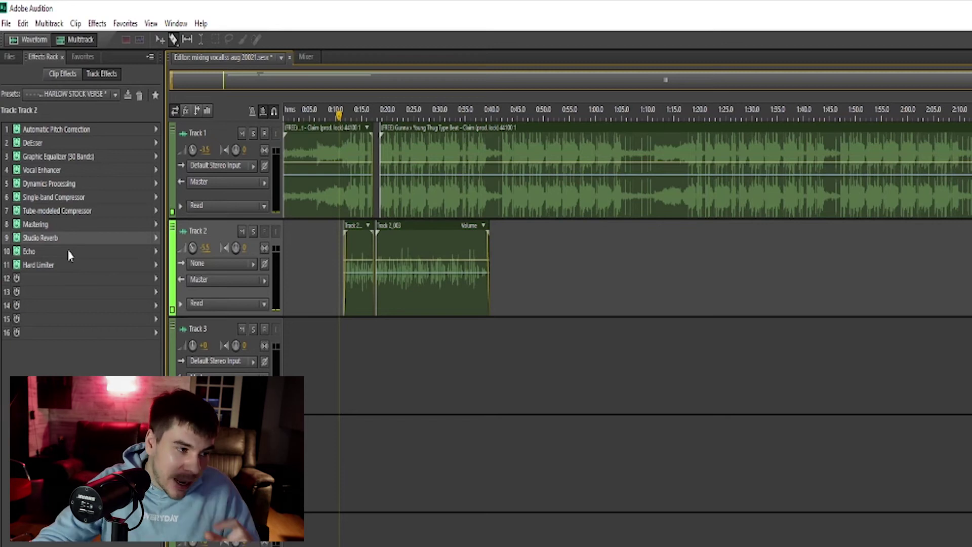
# - Load the Stereo Vocals preset on Track 2's Echo and lock left and right channels
pyautogui.doubleClick(67, 250)
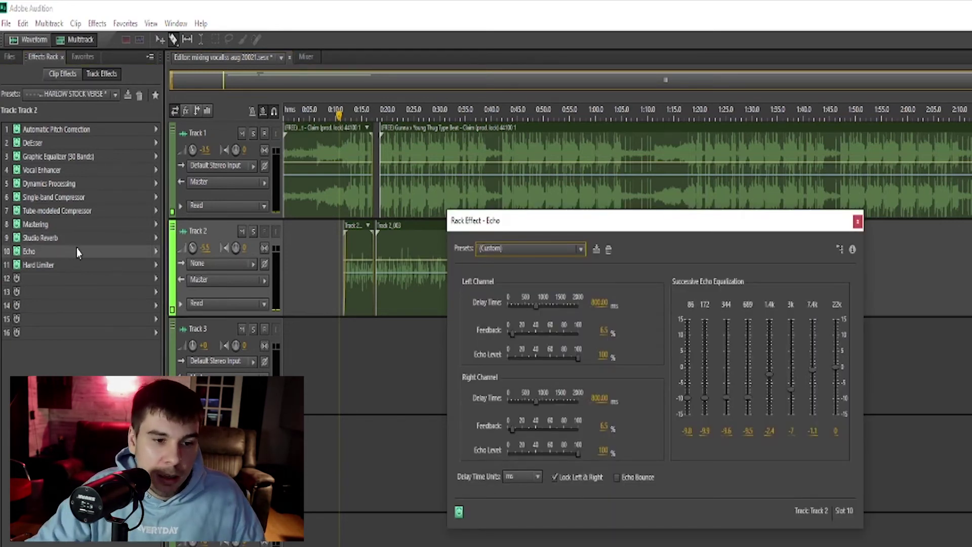
pyautogui.click(544, 250)
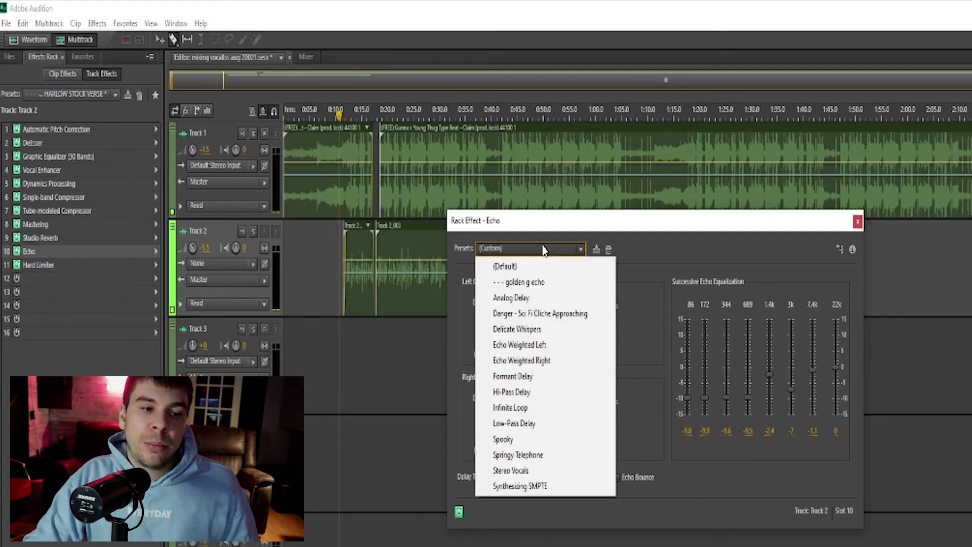
pyautogui.click(551, 474)
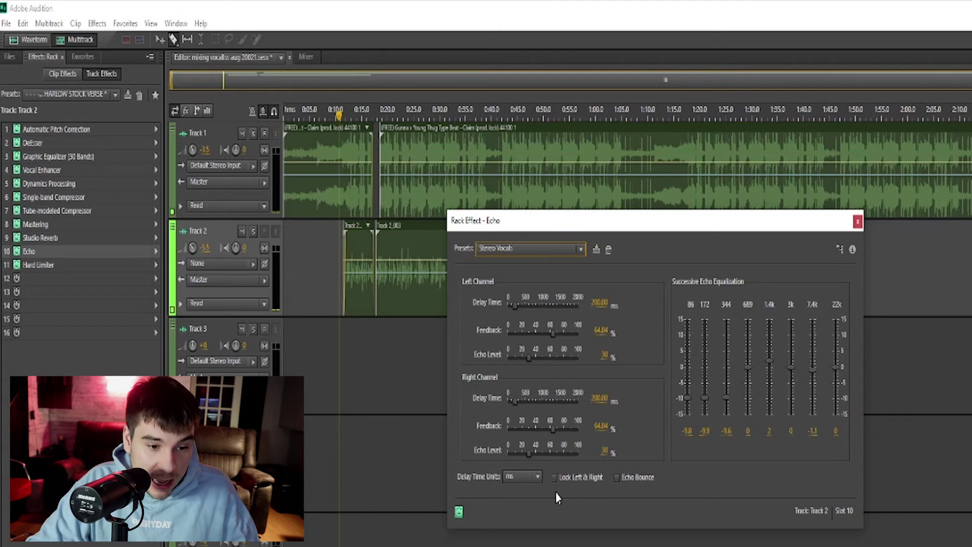
pyautogui.click(555, 477)
# - Set Echo delay to 800 ms, echo level 100 and feedback to about 7.59%
pyautogui.click(597, 303)
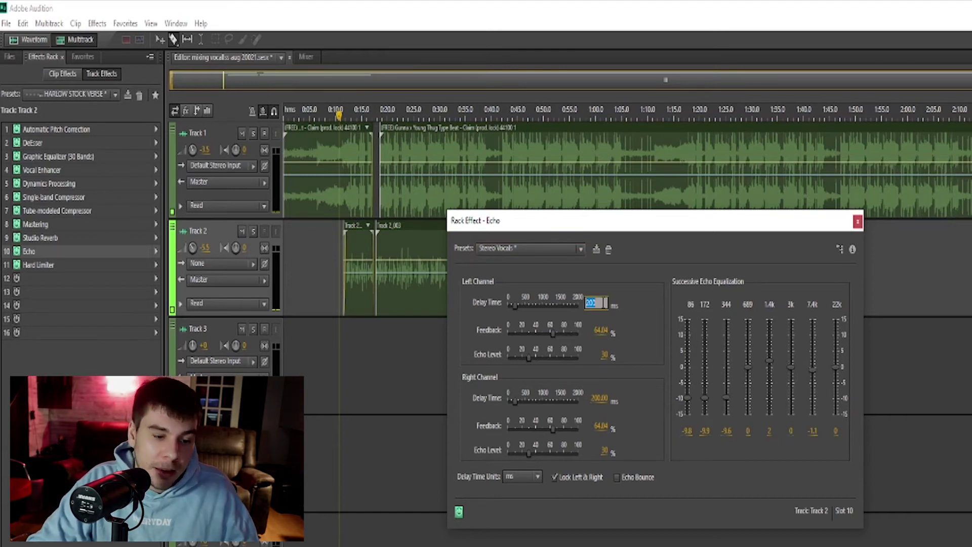
pyautogui.write('800')
pyautogui.press('Return')
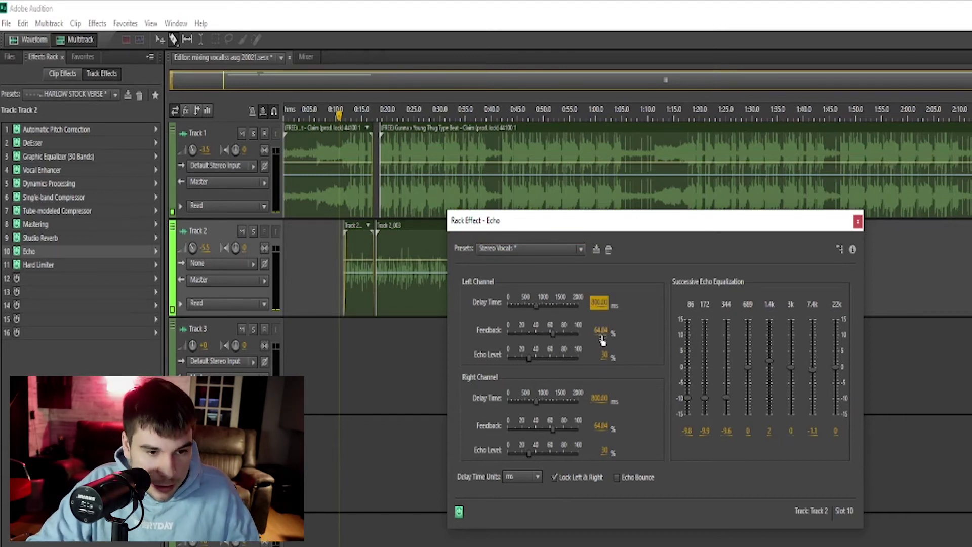
pyautogui.moveTo(529, 358); pyautogui.dragTo(905, 377)
pyautogui.click(602, 332)
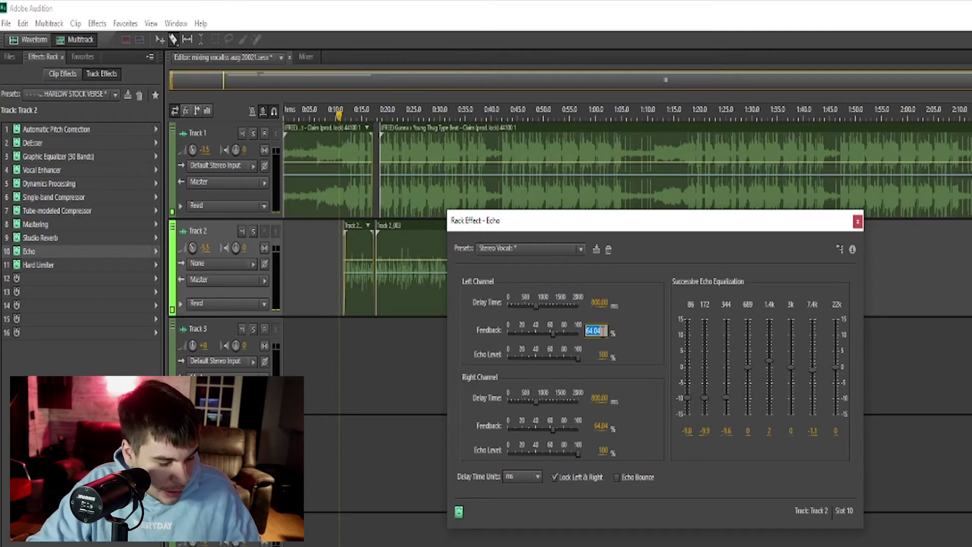
pyautogui.write('20')
pyautogui.press('Return')
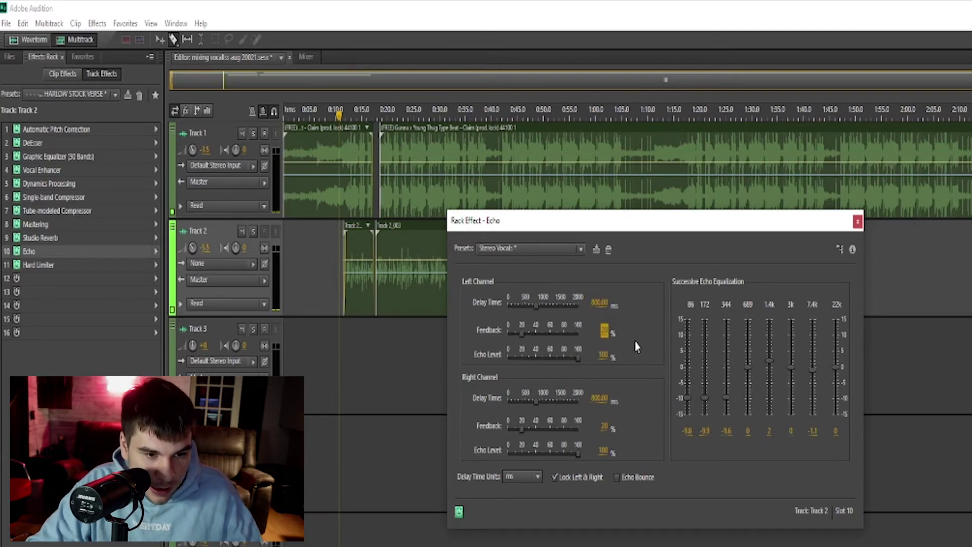
pyautogui.moveTo(522, 333); pyautogui.dragTo(512, 340)
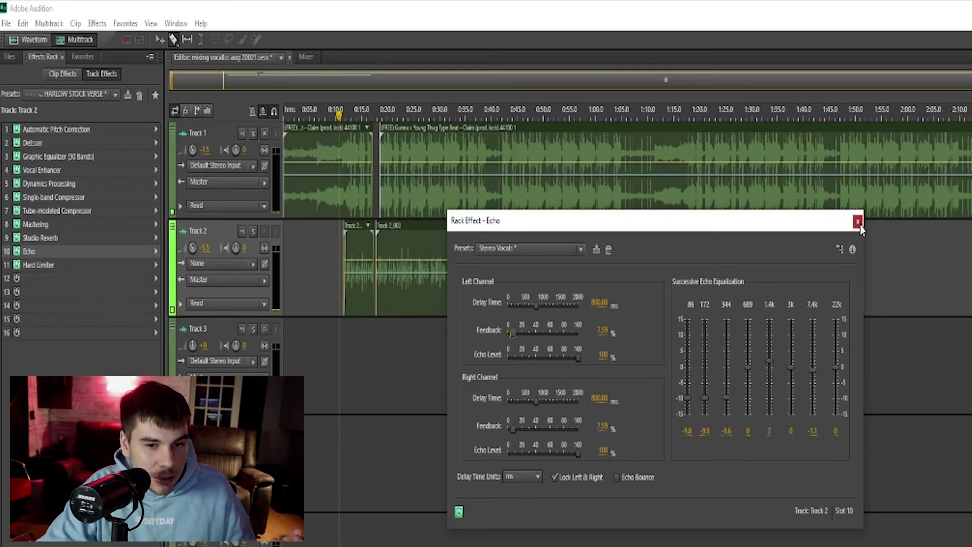
pyautogui.click(857, 222)
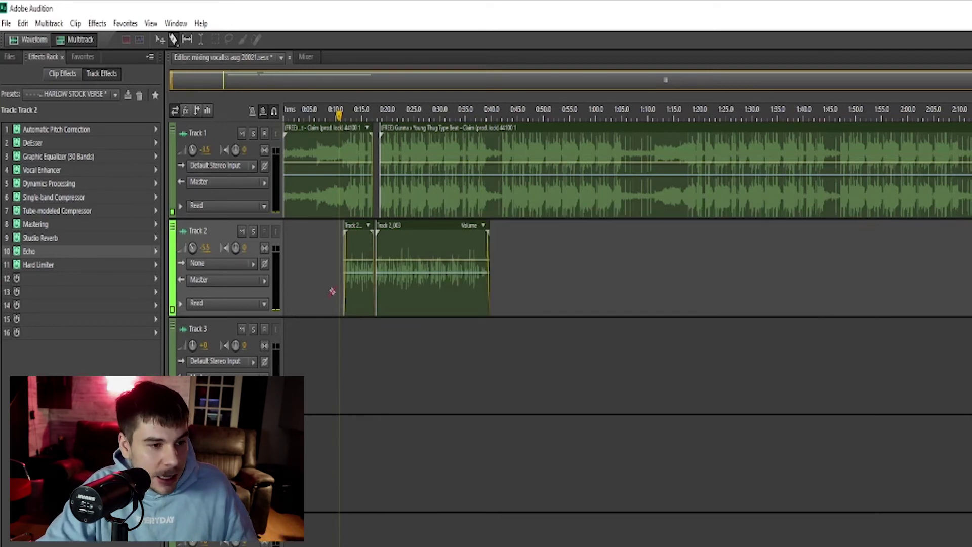
pyautogui.doubleClick(63, 269)
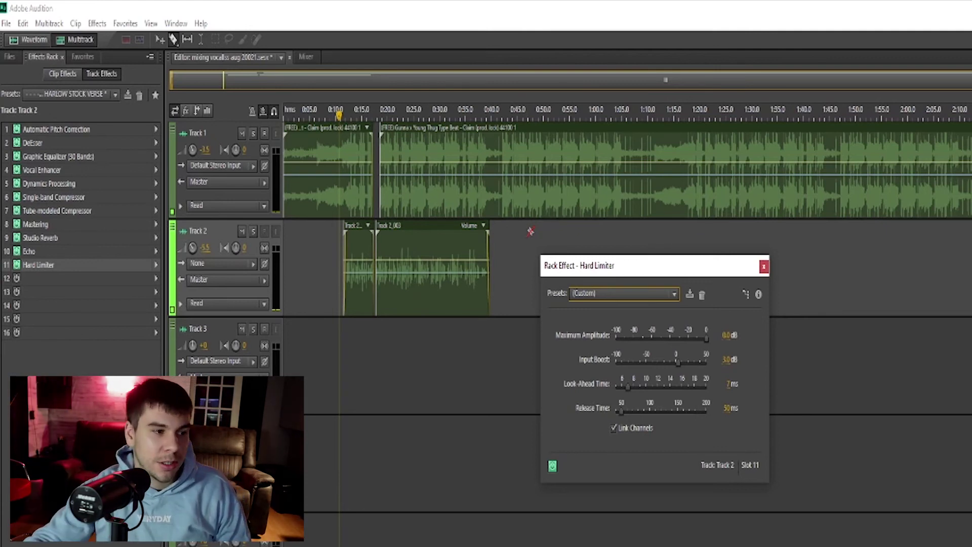
pyautogui.click(764, 267)
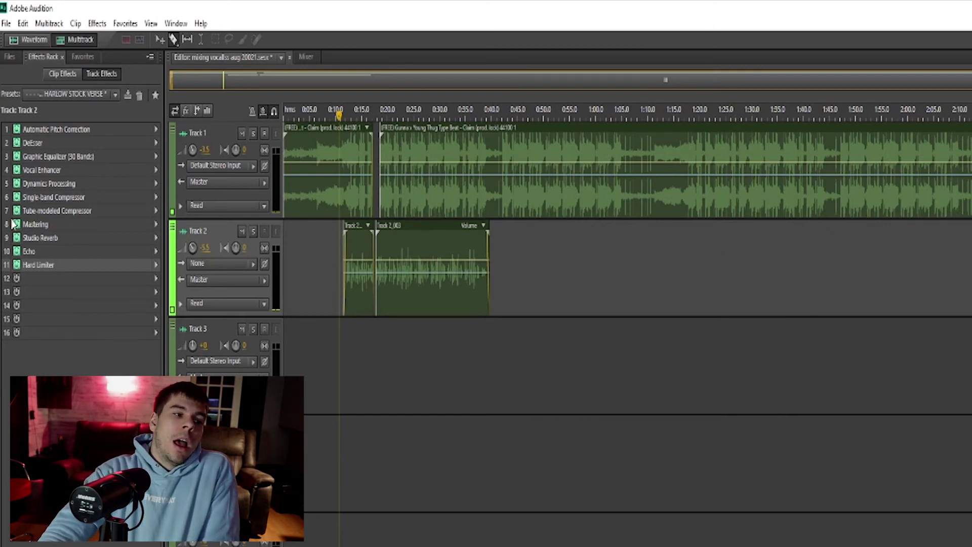
pyautogui.doubleClick(61, 268)
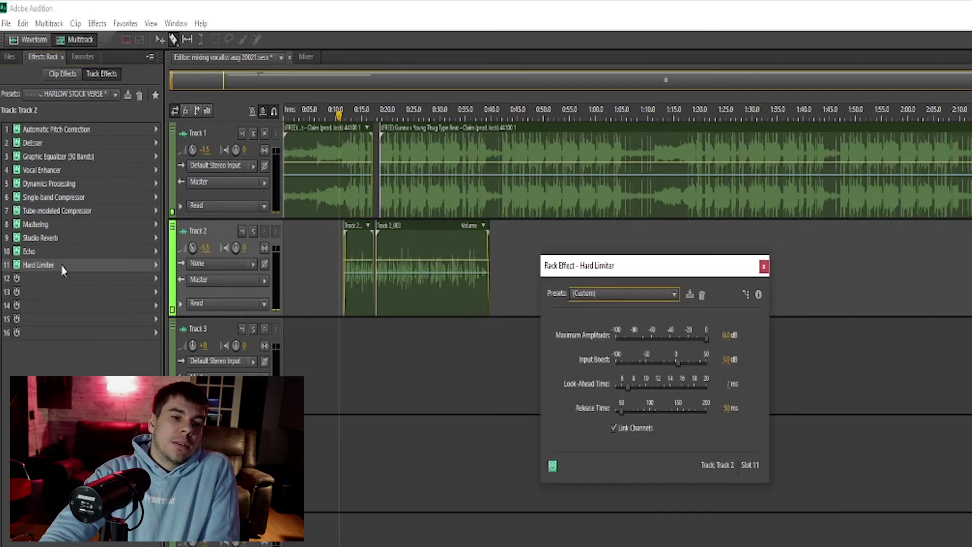
pyautogui.click(764, 267)
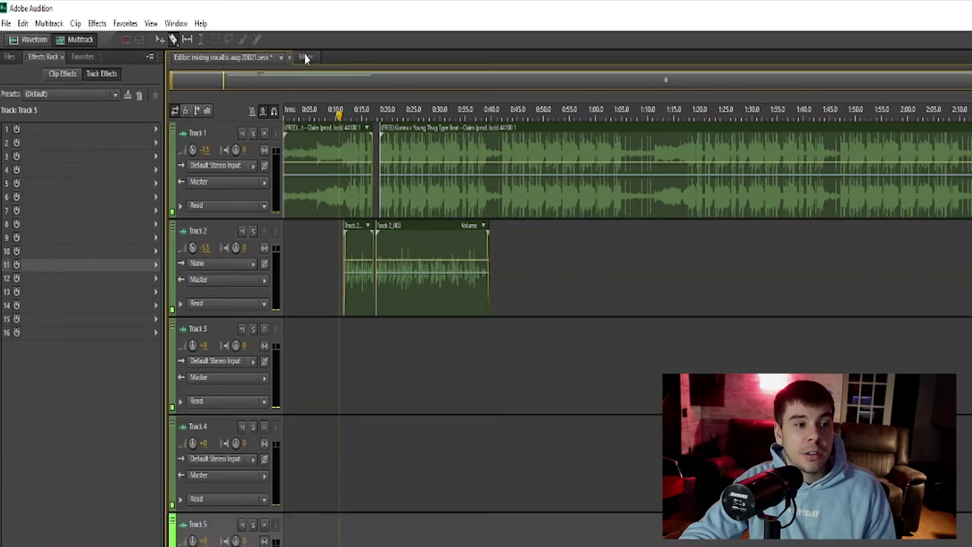
# - Reopen the Master track's Mastering and drag the high-shelf EQ gain slightly lower
pyautogui.click(305, 57)
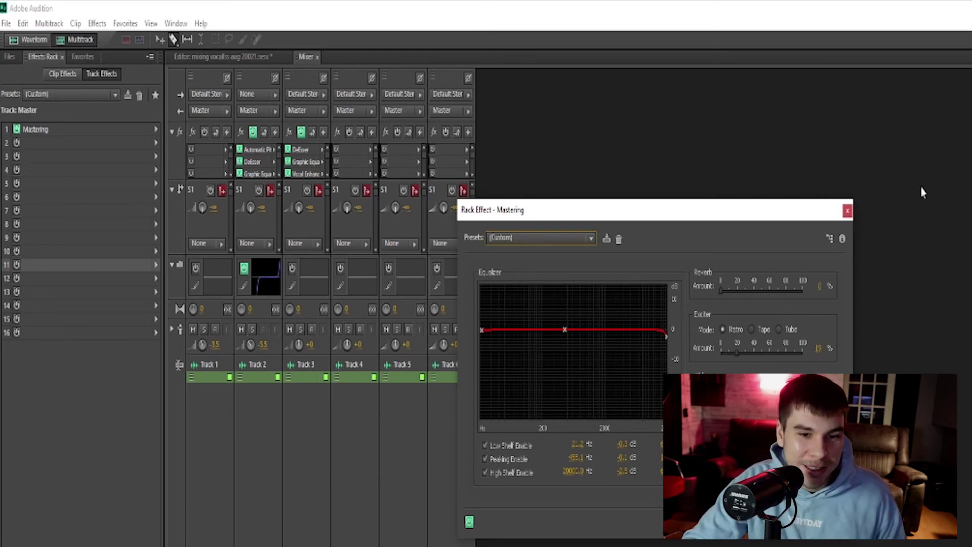
pyautogui.click(847, 210)
pyautogui.click(215, 57)
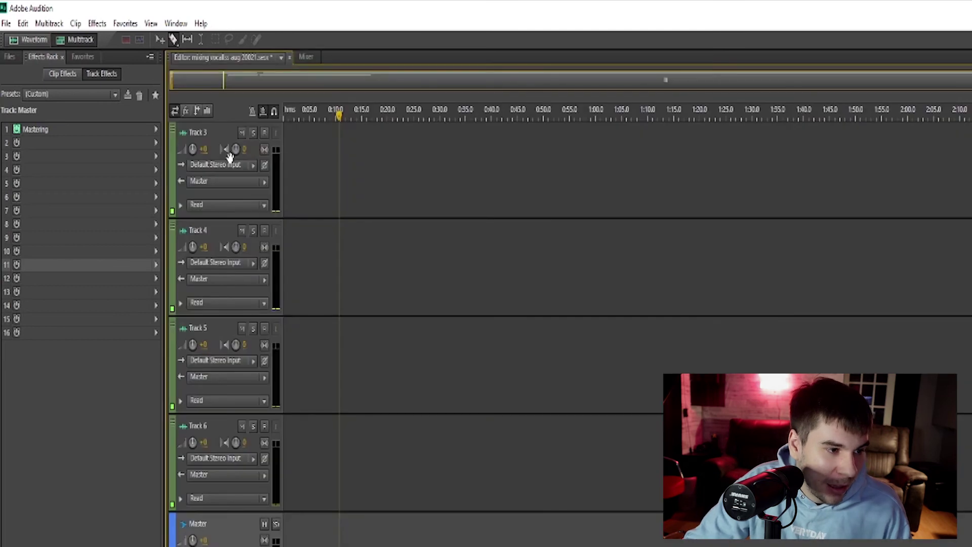
pyautogui.doubleClick(65, 133)
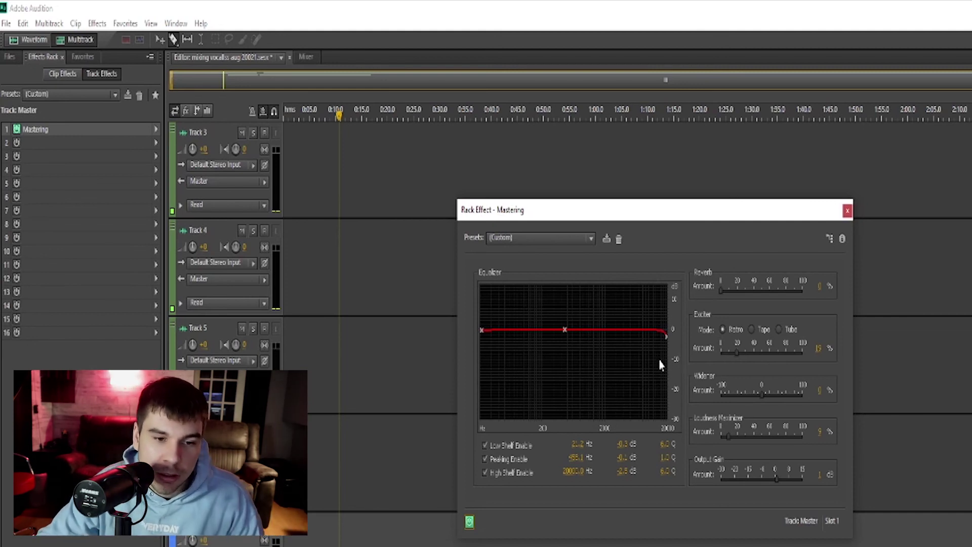
pyautogui.moveTo(665, 336); pyautogui.dragTo(696, 341)
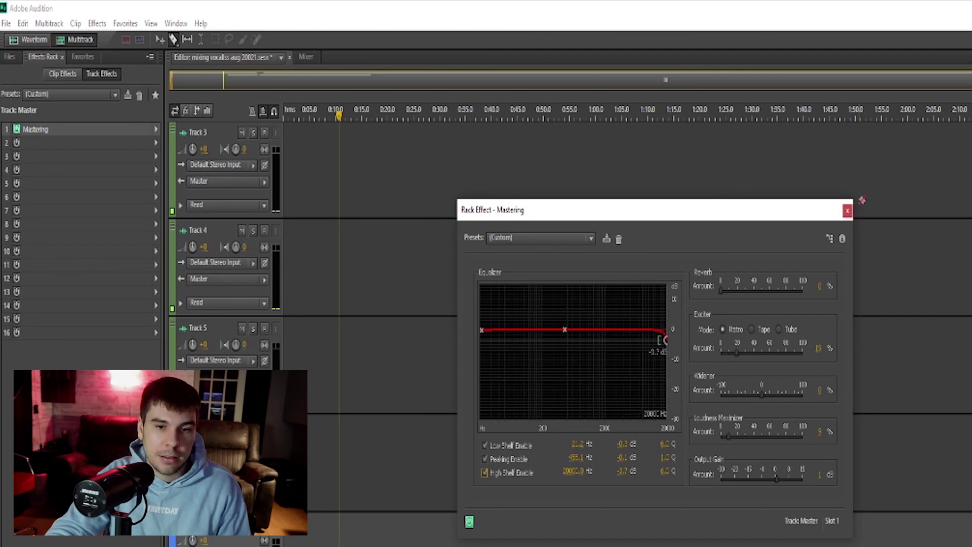
pyautogui.click(847, 210)
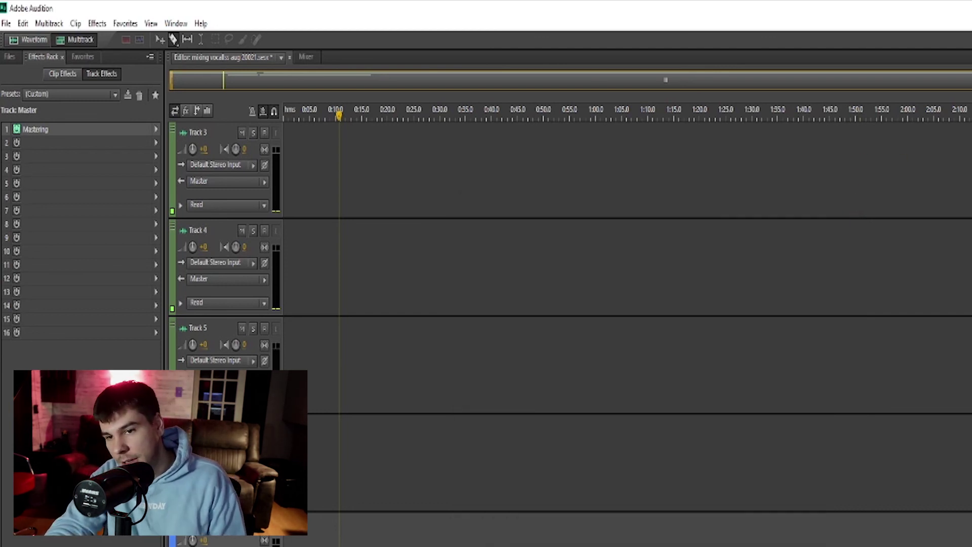